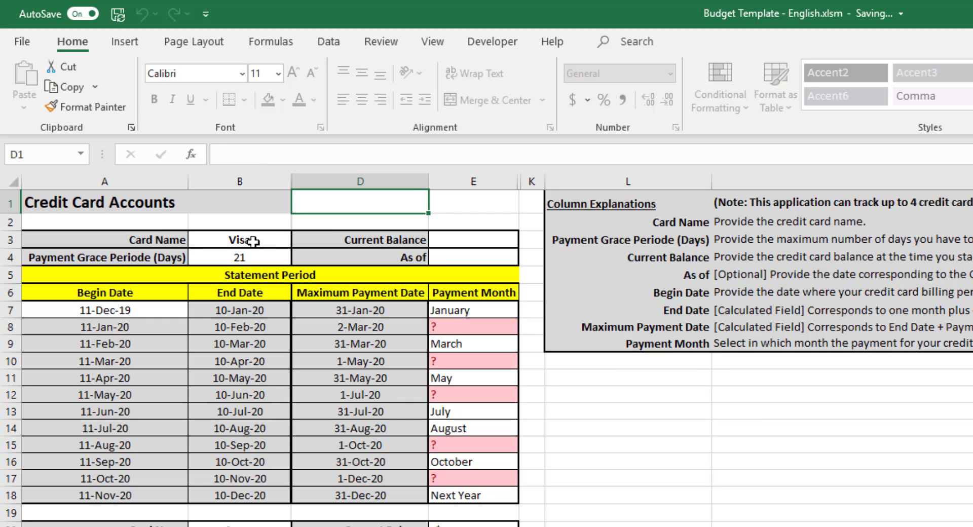
Enter a current balance of 100 for the Visa card with October 19 as its as-of date.
left_click(249, 241)
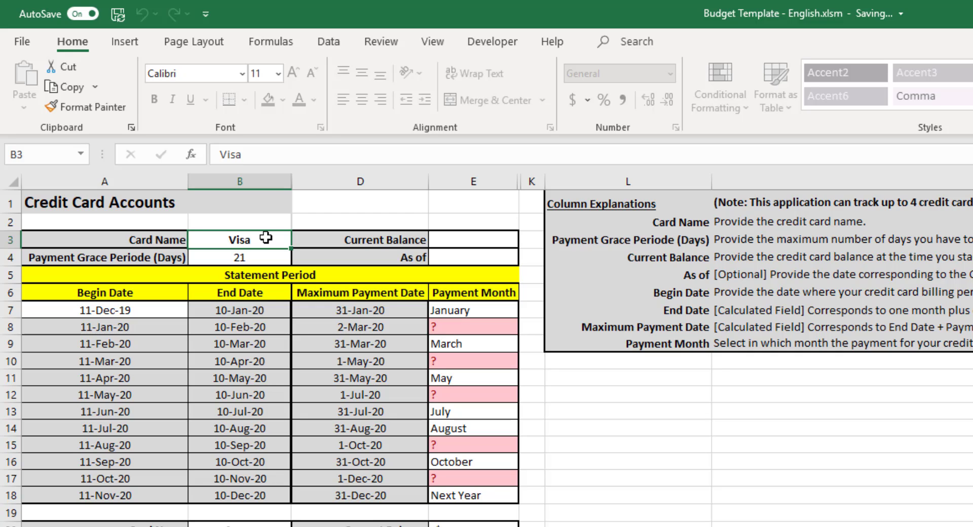
left_click(450, 237)
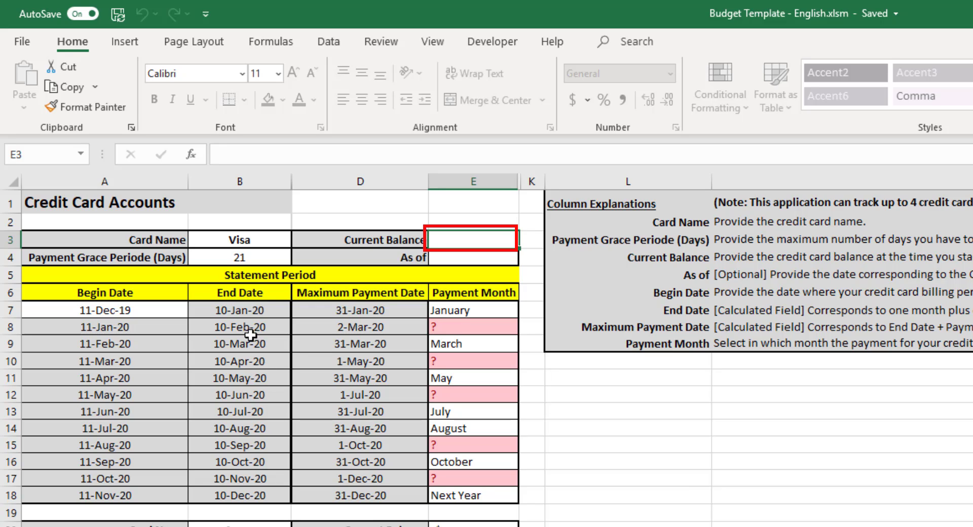
type("100")
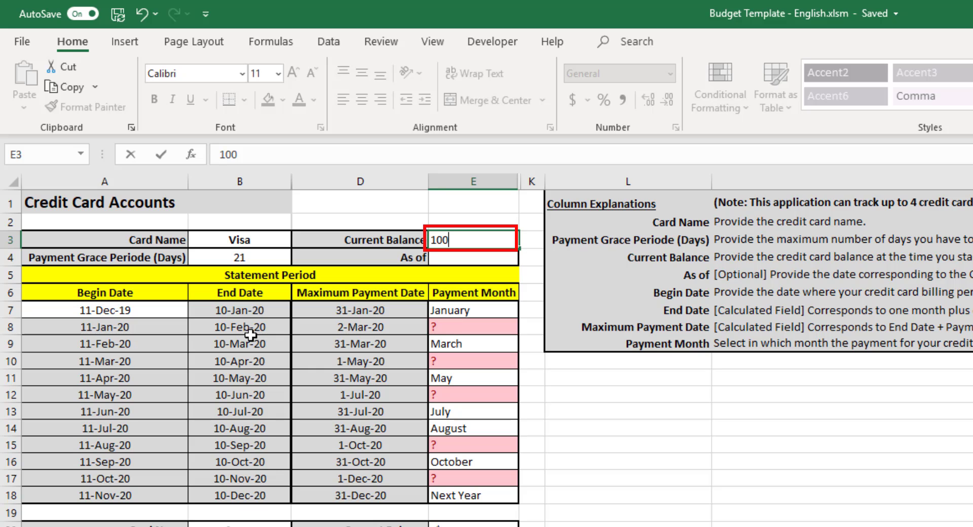
key("Return")
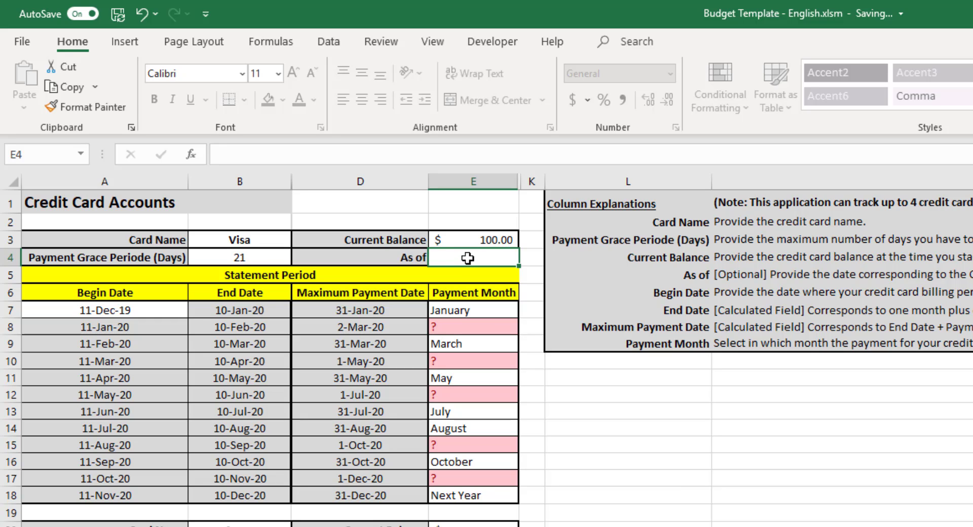
left_click(463, 259)
type("oct 19")
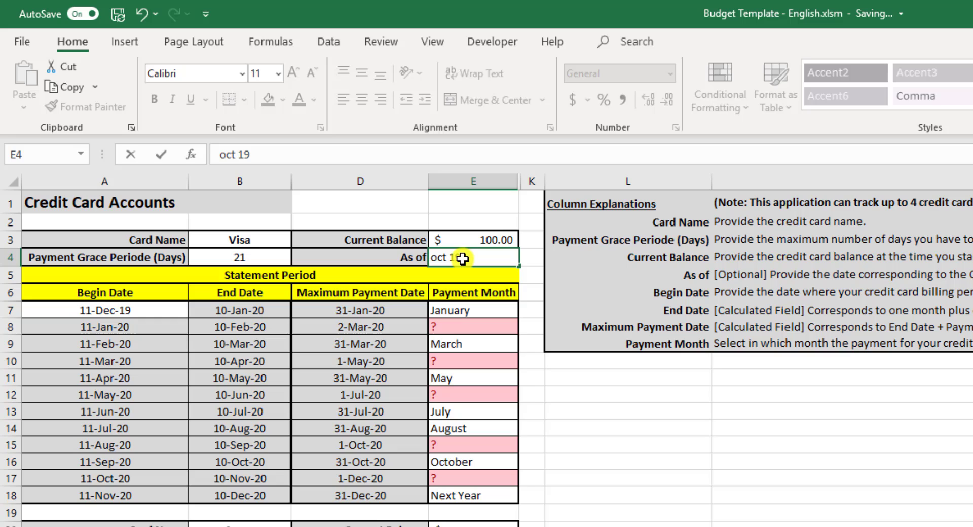
key("Return")
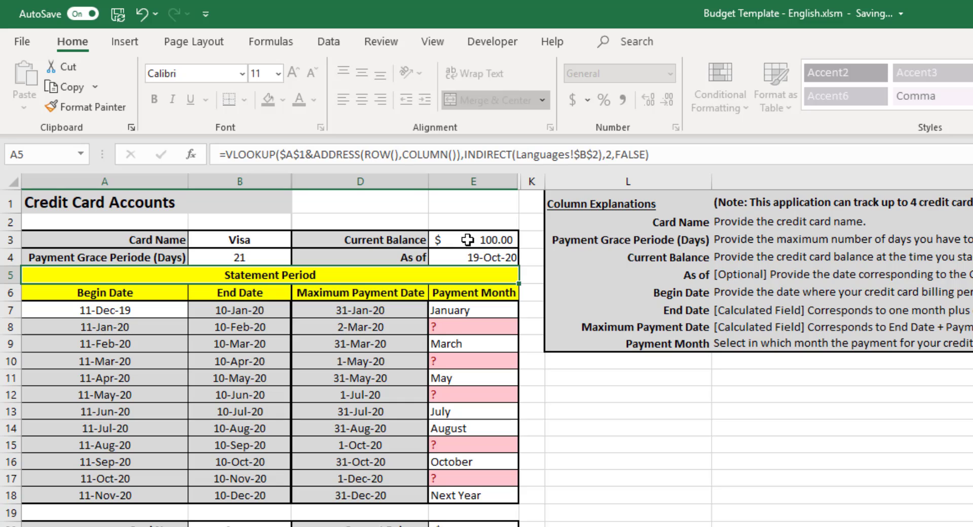
Examine the Visa card's balance, grace period, statement dates and payment month formulas, and compare the dates with the Visa Statement.JPG image.
left_click(497, 238)
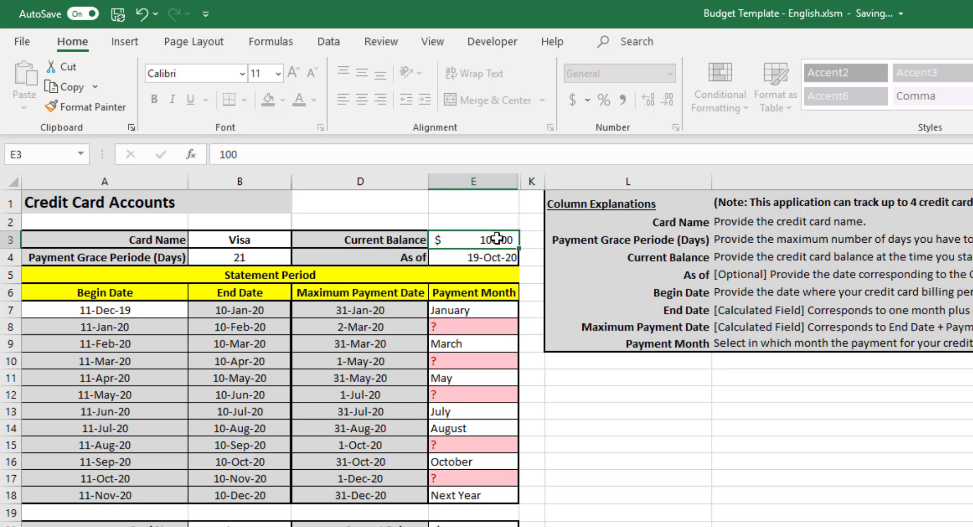
left_click(240, 257)
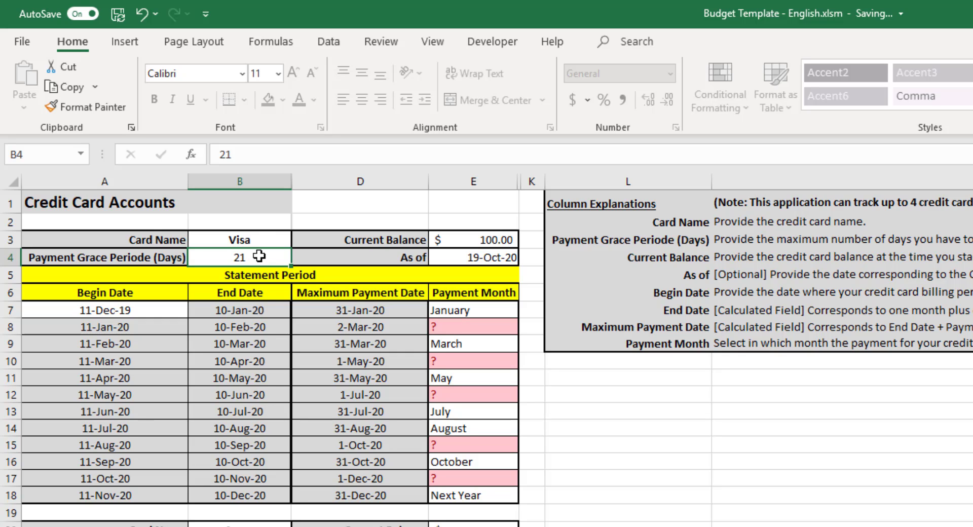
left_click(243, 276)
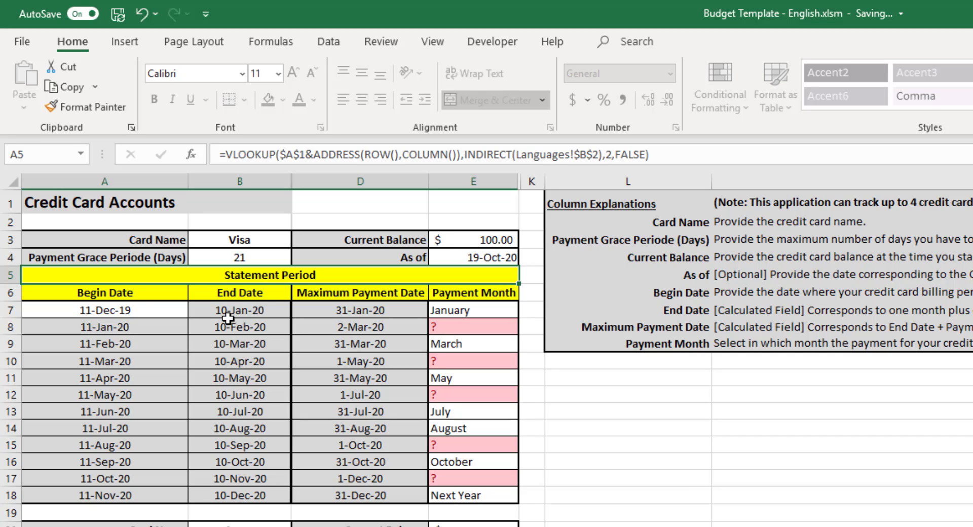
left_click(110, 308)
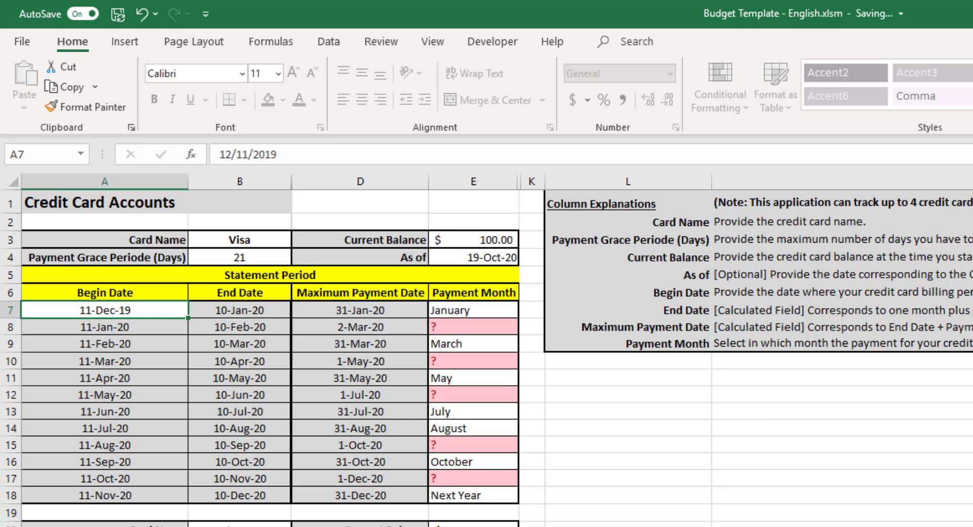
left_click_drag(972, 147, 700, 61)
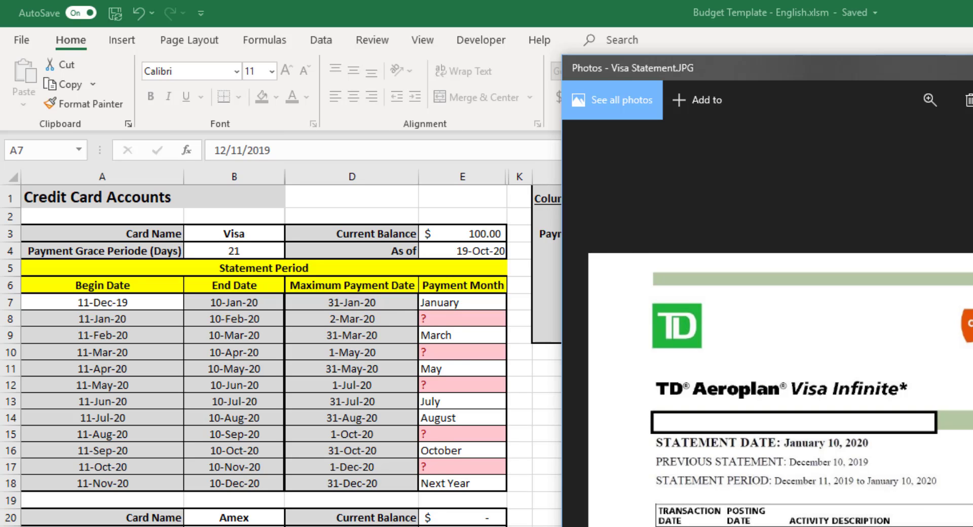
left_click_drag(963, 68, 972, 139)
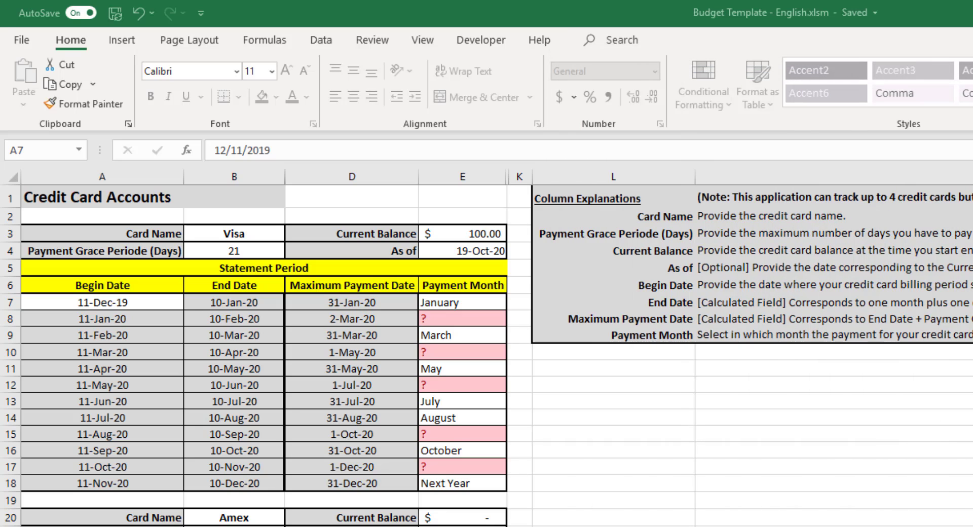
left_click(464, 304)
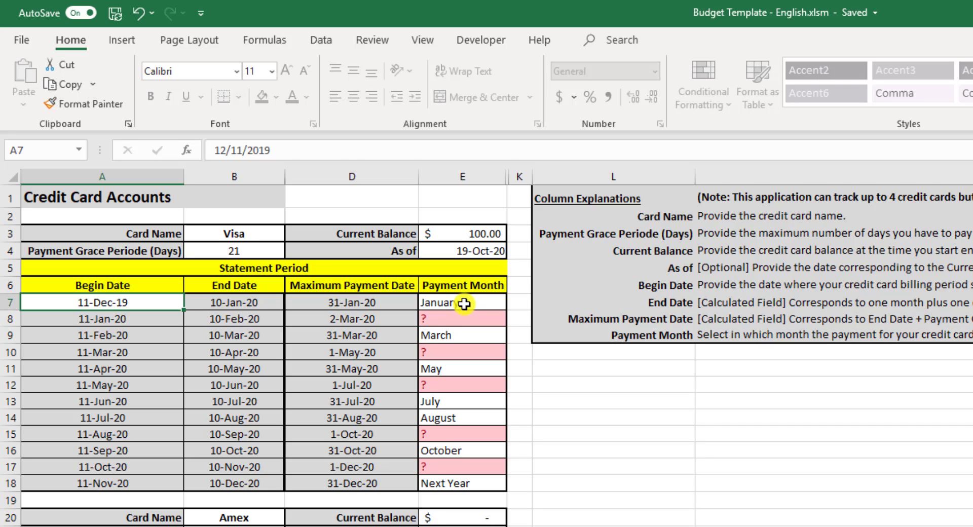
left_click(464, 304)
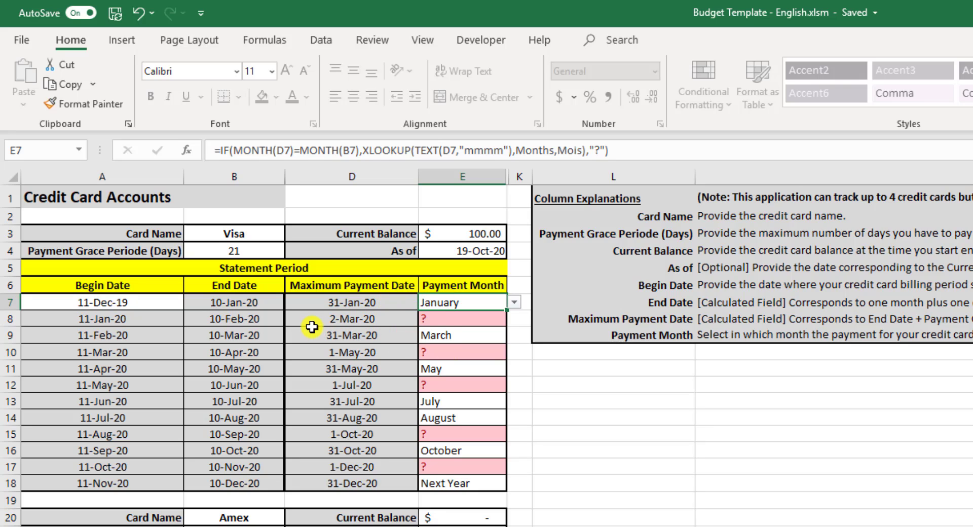
left_click(443, 316)
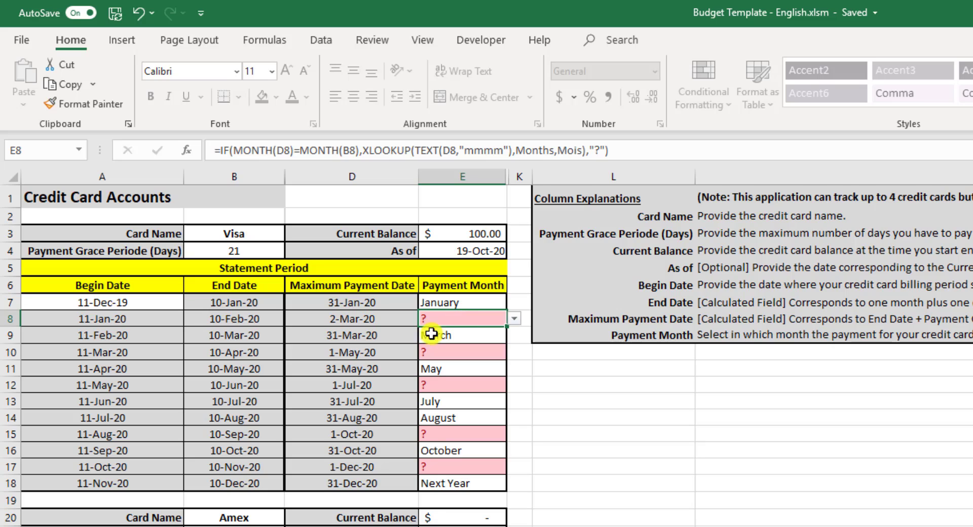
left_click(234, 320)
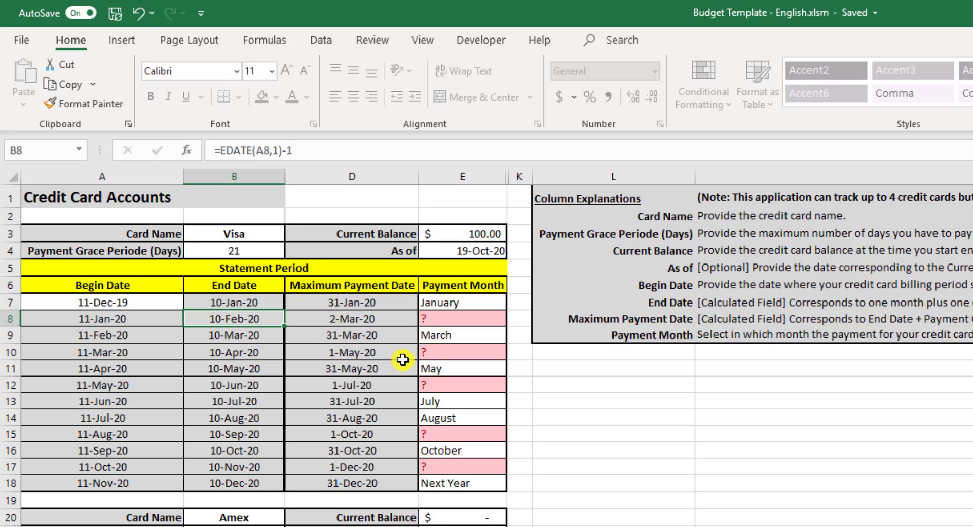
left_click(364, 321)
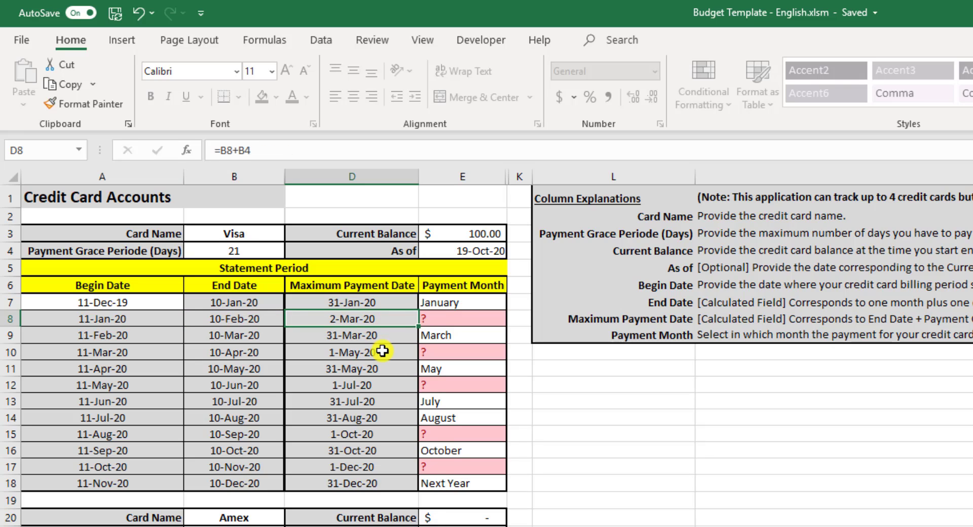
Set the payment month of the Visa statement period beginning 11-Jan-20 to February.
left_click(455, 318)
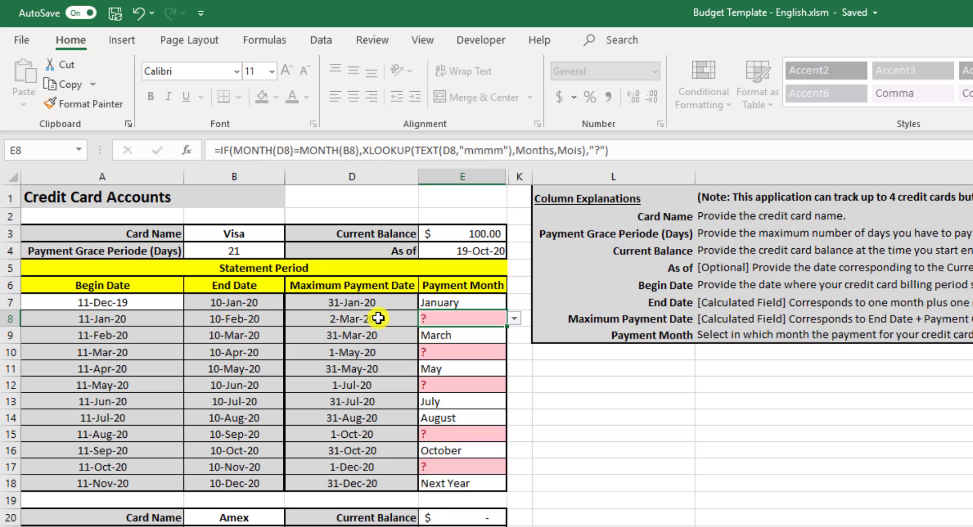
left_click(515, 320)
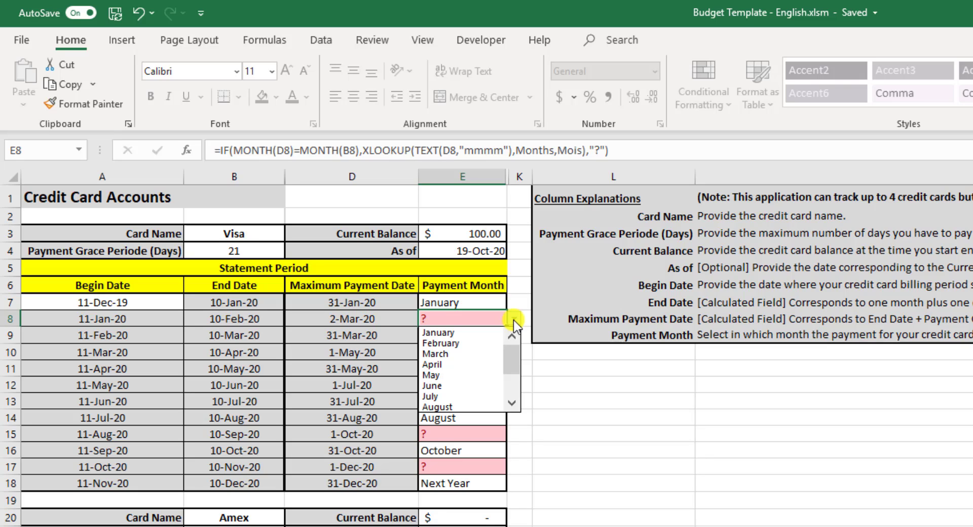
left_click(460, 345)
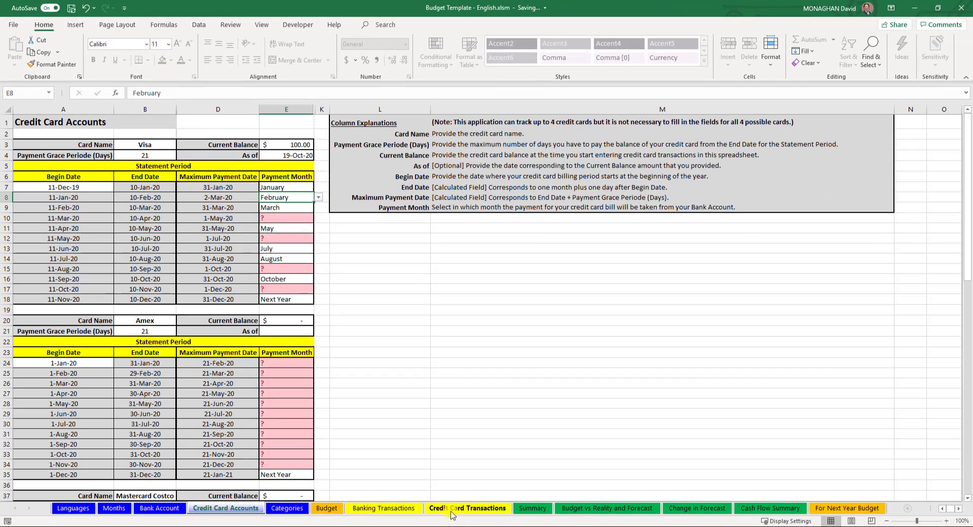
Date the first entry on the Credit Card Transactions sheet January 12 and check its payment month against the Credit Card Accounts sheet.
left_click(462, 508)
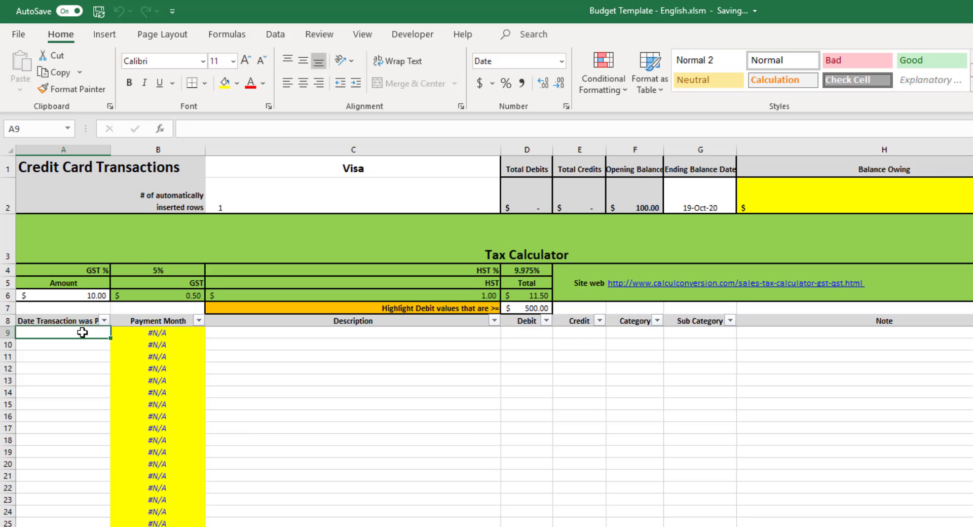
type("jan 12")
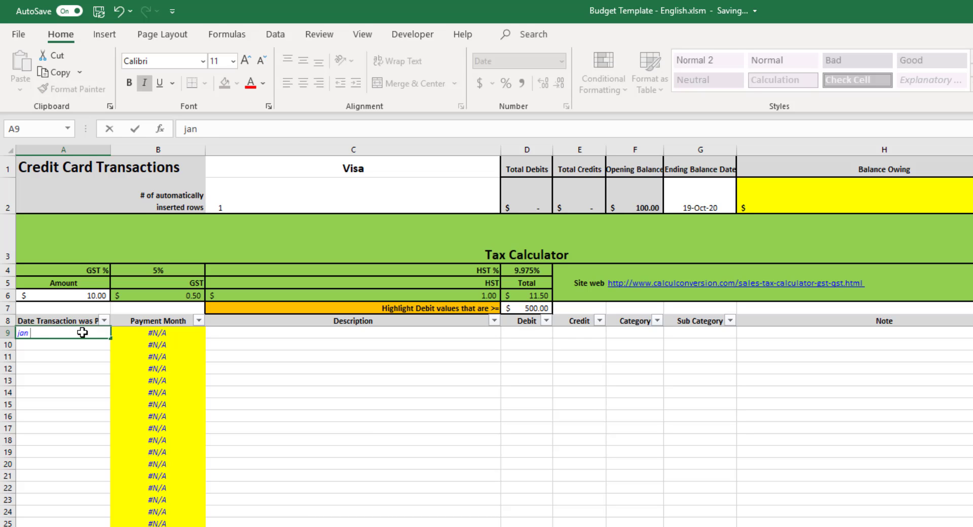
key("Tab")
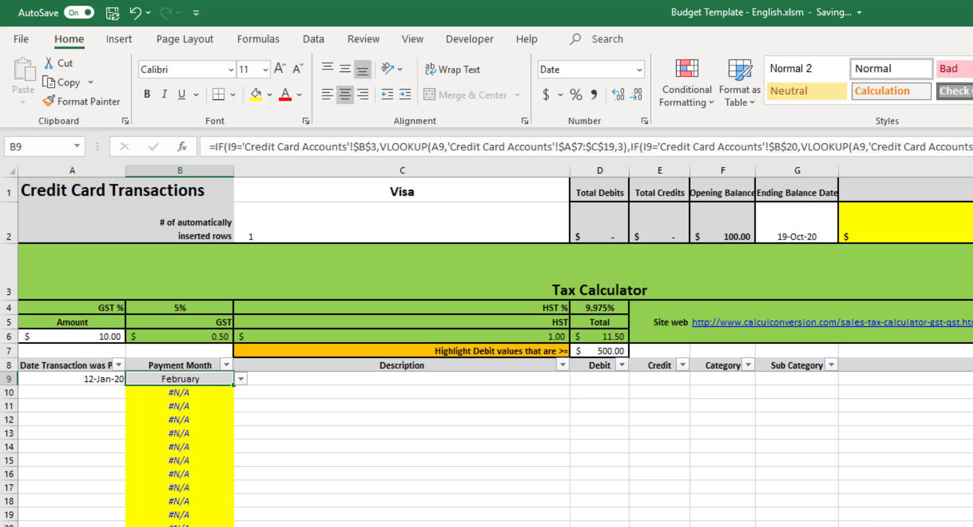
left_click(375, 526)
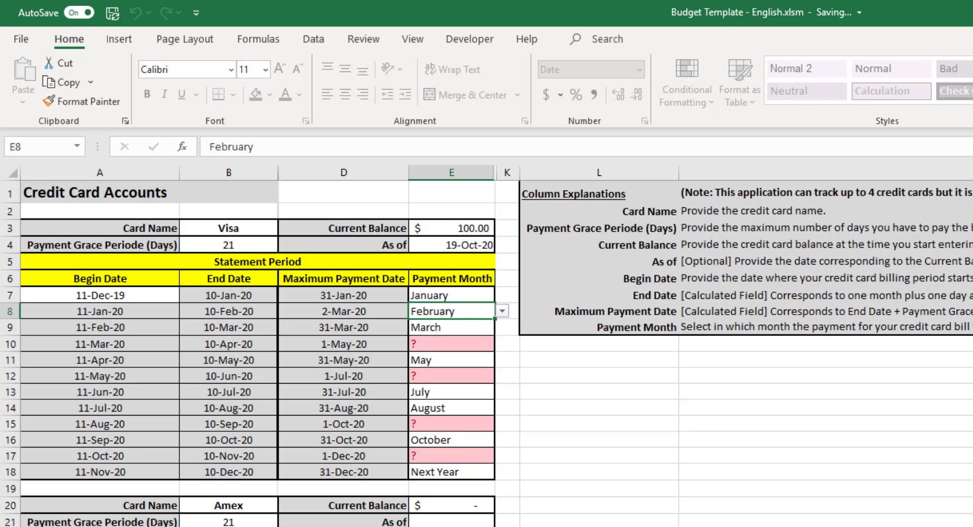
left_click(426, 526)
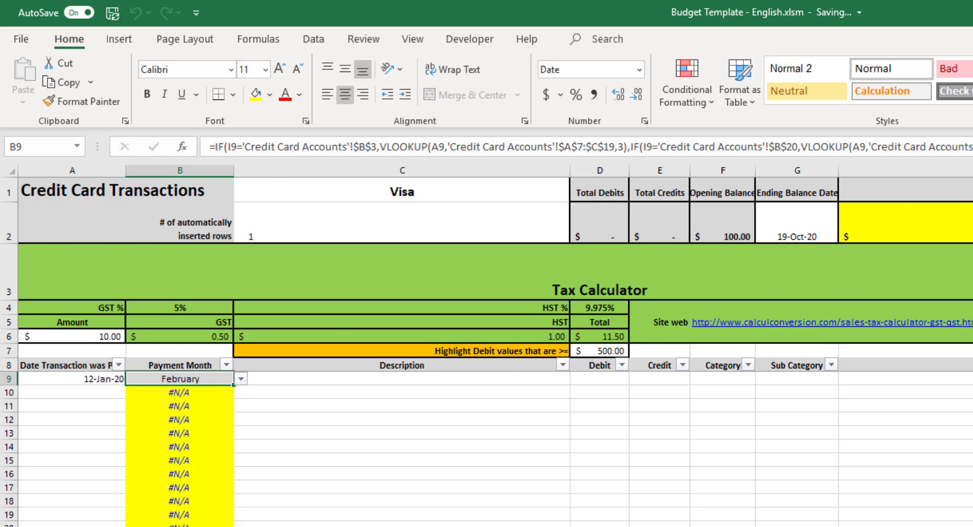
On the Credit Card Accounts sheet, set the payment month of the Visa period beginning 11-Mar-20 to April.
key("ctrl+Page_Up")
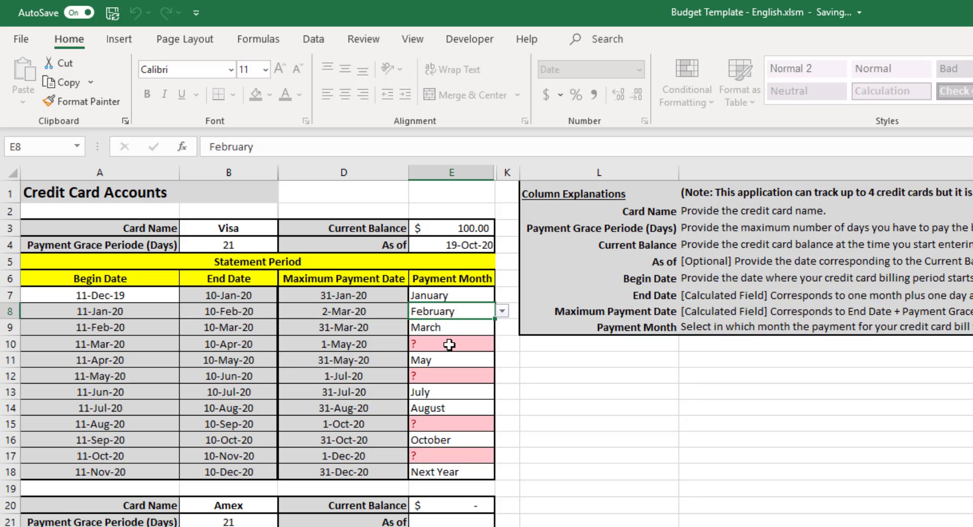
left_click(450, 345)
left_click(449, 324)
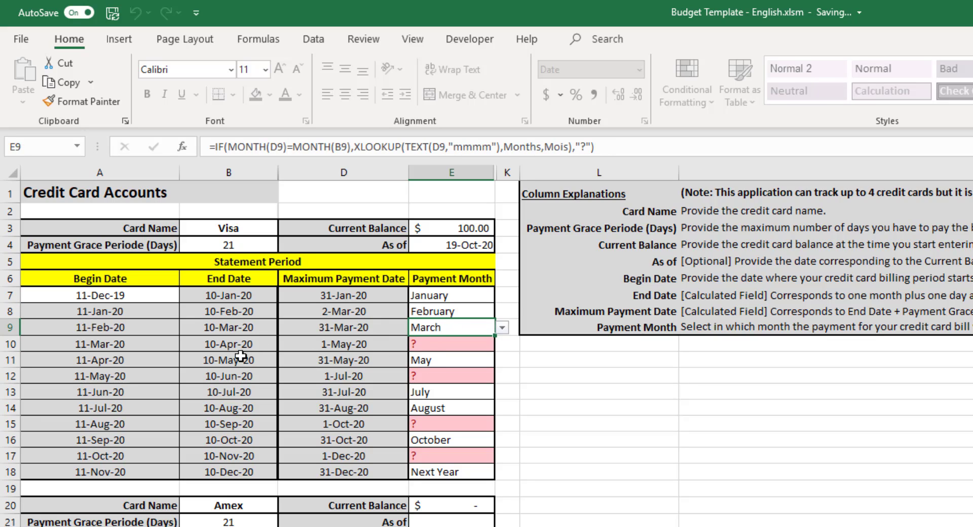
left_click(437, 345)
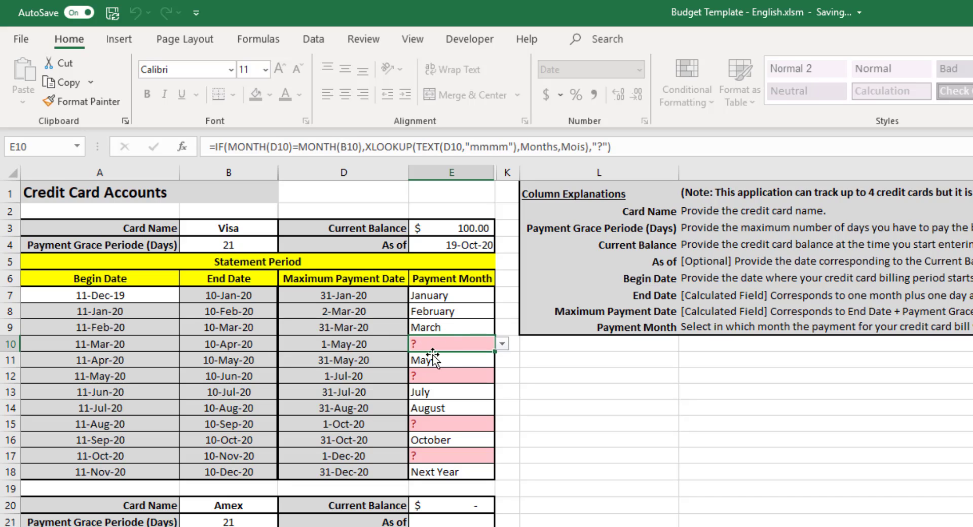
left_click(502, 343)
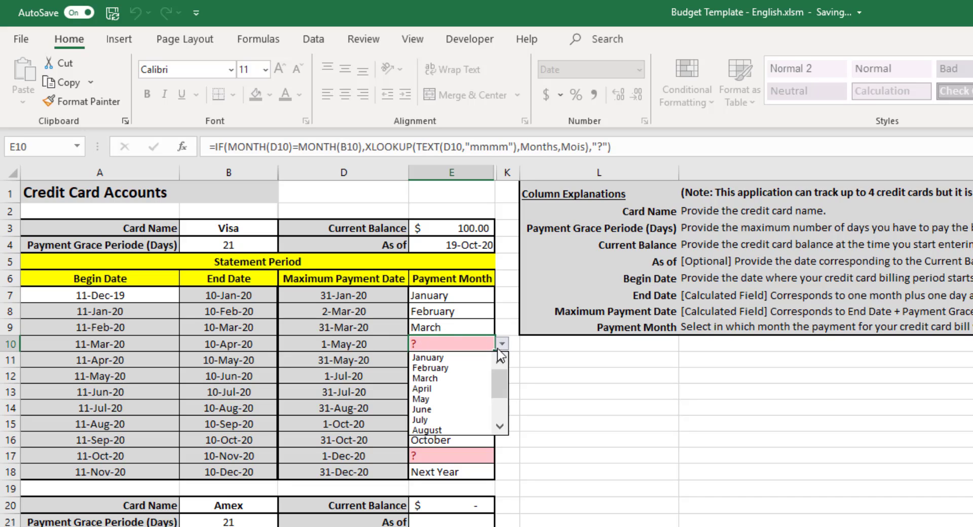
left_click(460, 391)
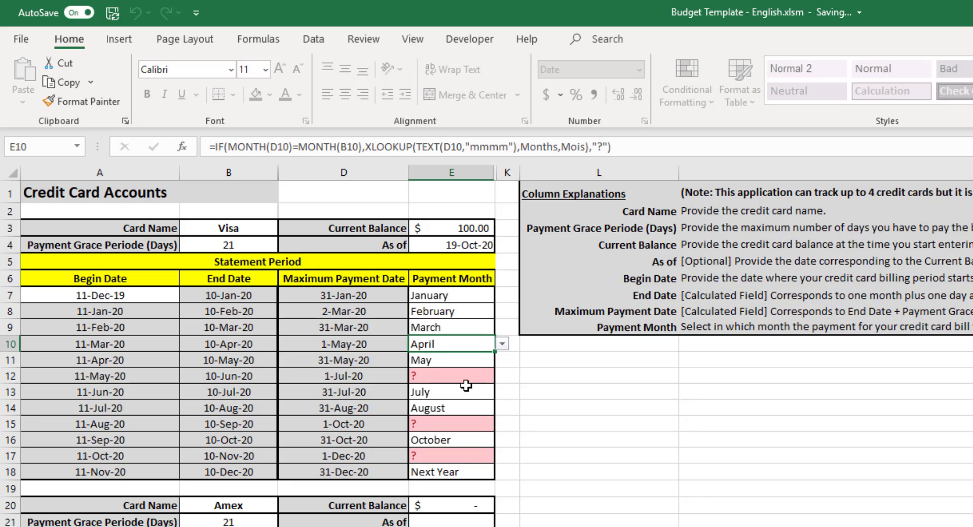
Set the payment month of the Visa statement period beginning 11-May-20 to June.
left_click(432, 376)
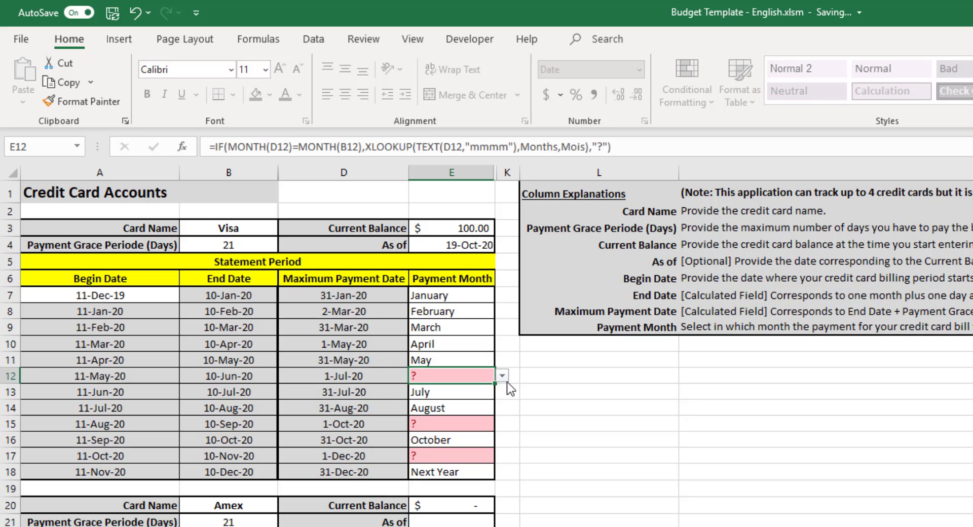
left_click(502, 375)
left_click(472, 442)
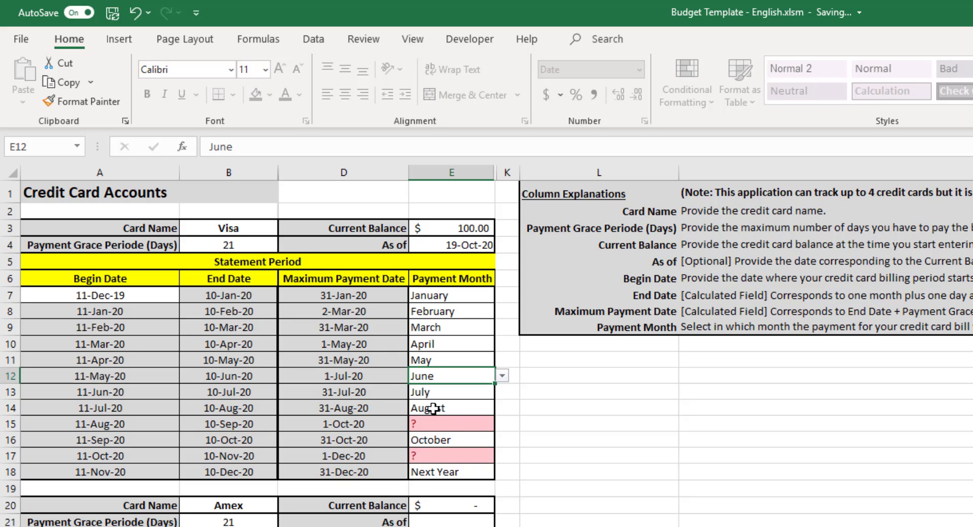
Set the payment month of the Visa statement period beginning 11-Aug-20 to September.
left_click(428, 426)
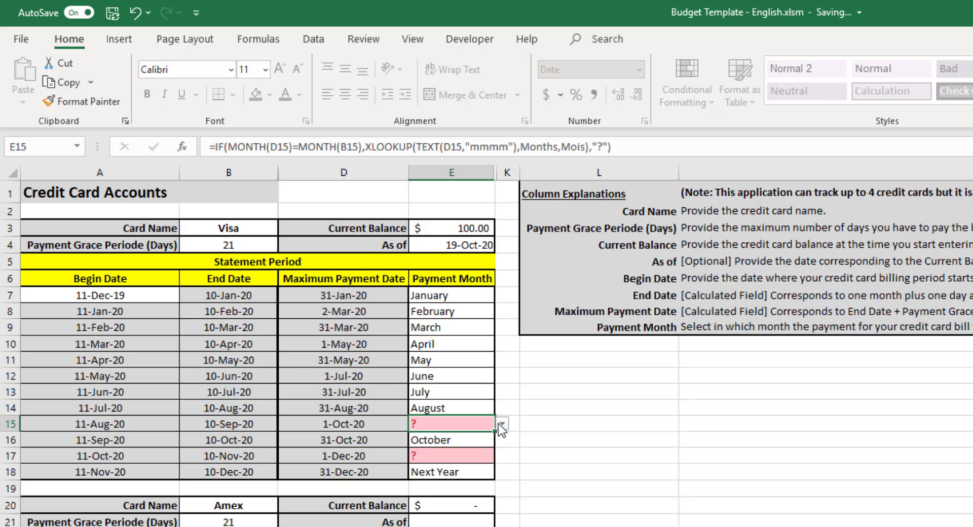
left_click(501, 424)
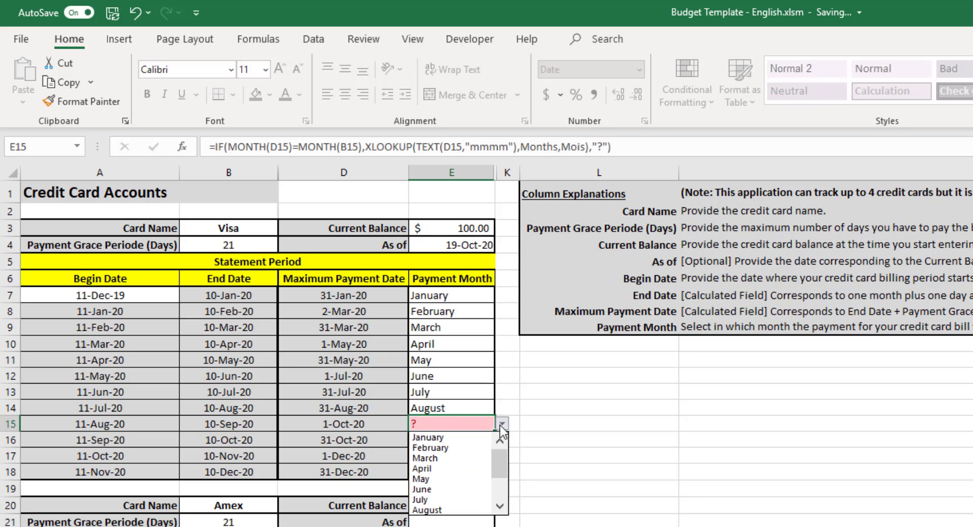
left_click(500, 507)
left_click(501, 508)
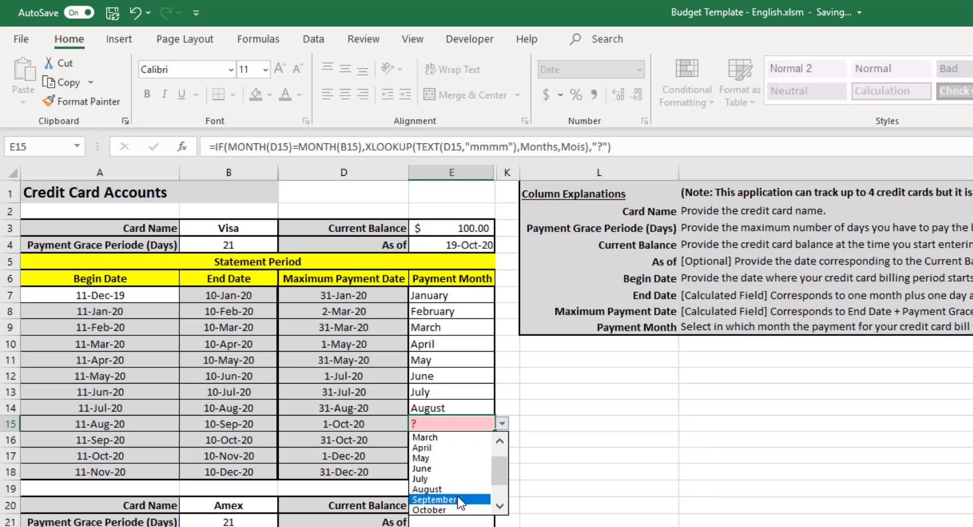
left_click(457, 499)
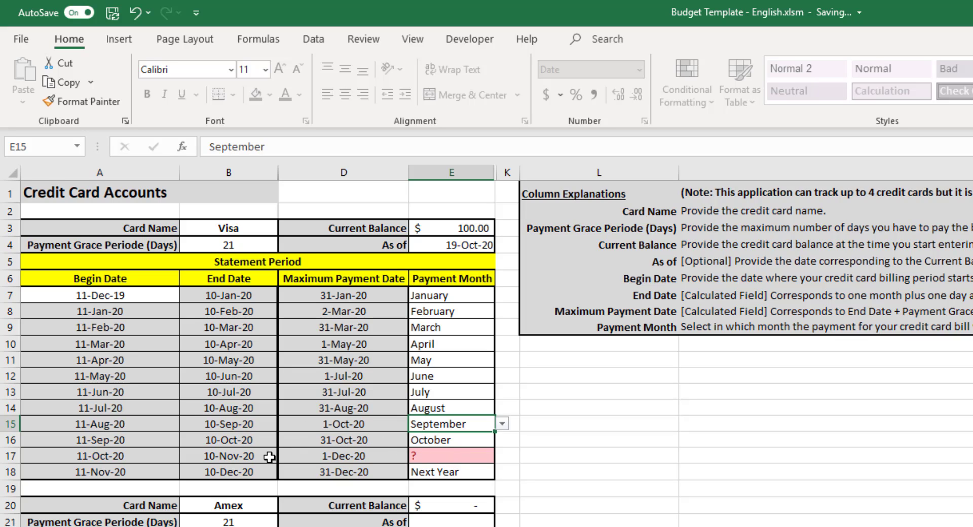
Set the payment month of the Visa statement period beginning 11-Oct-20 to November.
left_click(438, 458)
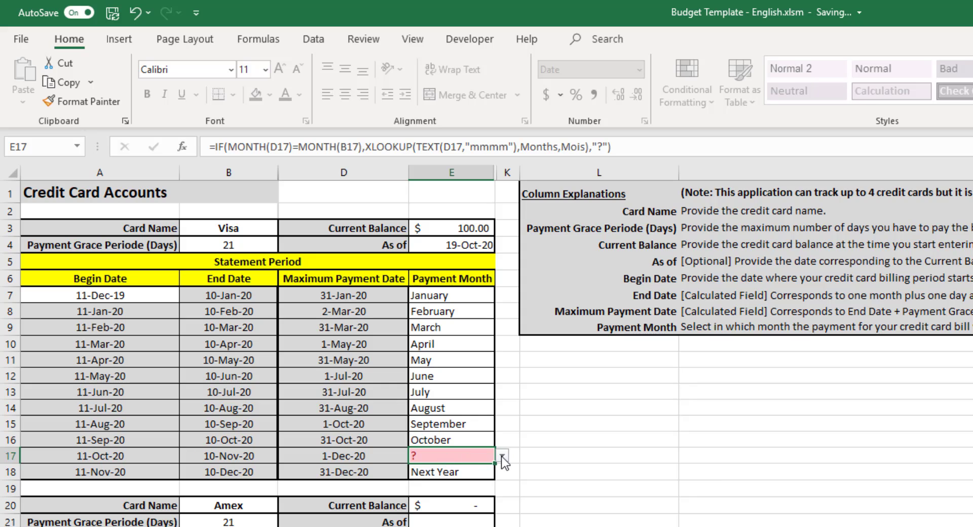
left_click(502, 456)
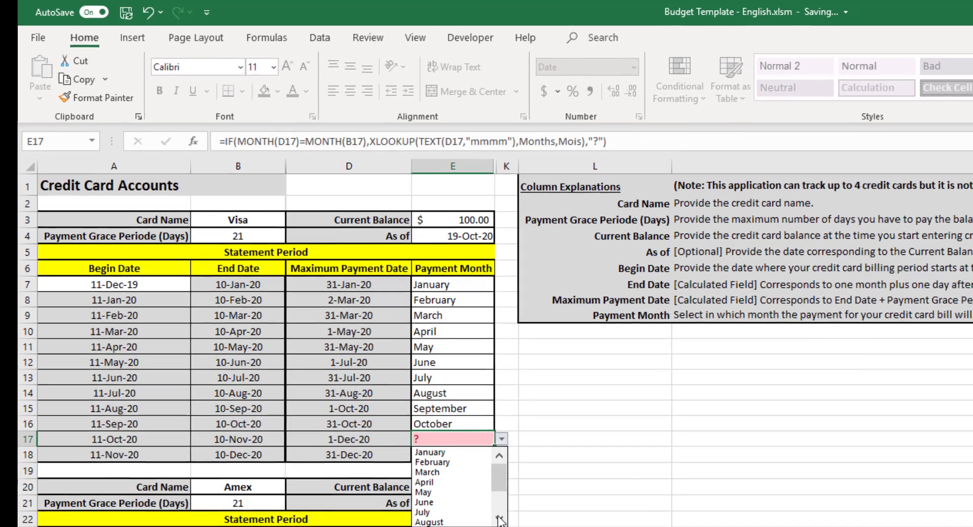
left_click(499, 504)
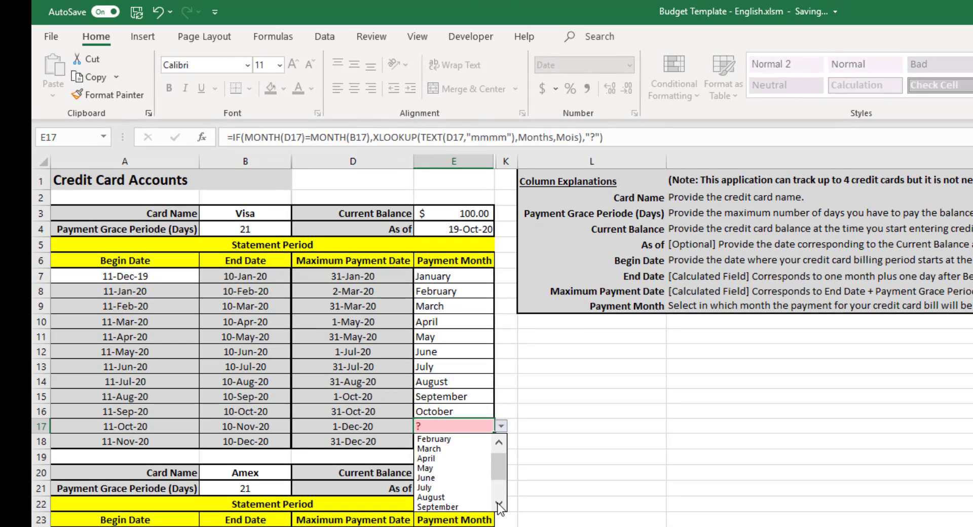
left_click(499, 504)
left_click(498, 504)
left_click(499, 505)
left_click(466, 497)
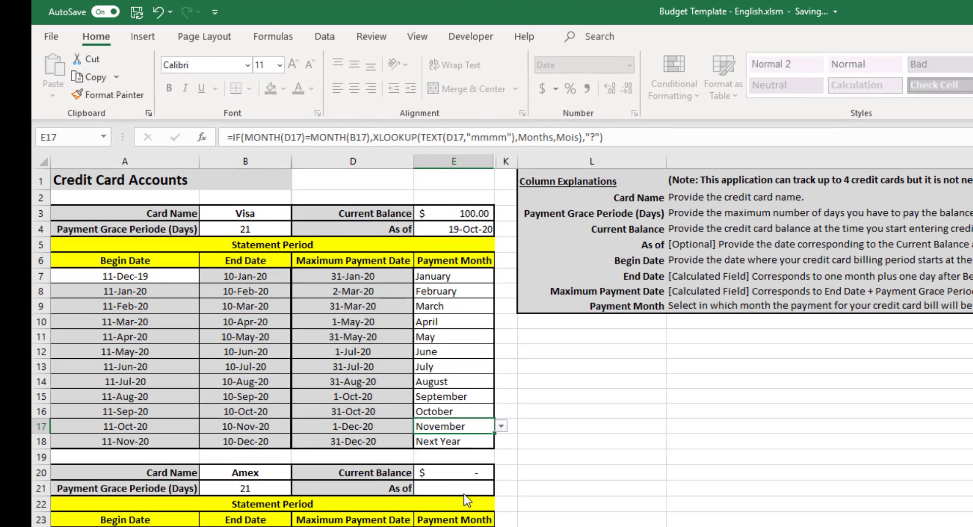
Change the payment month of the last Visa statement period, beginning 11-Nov-20, to December.
left_click(457, 442)
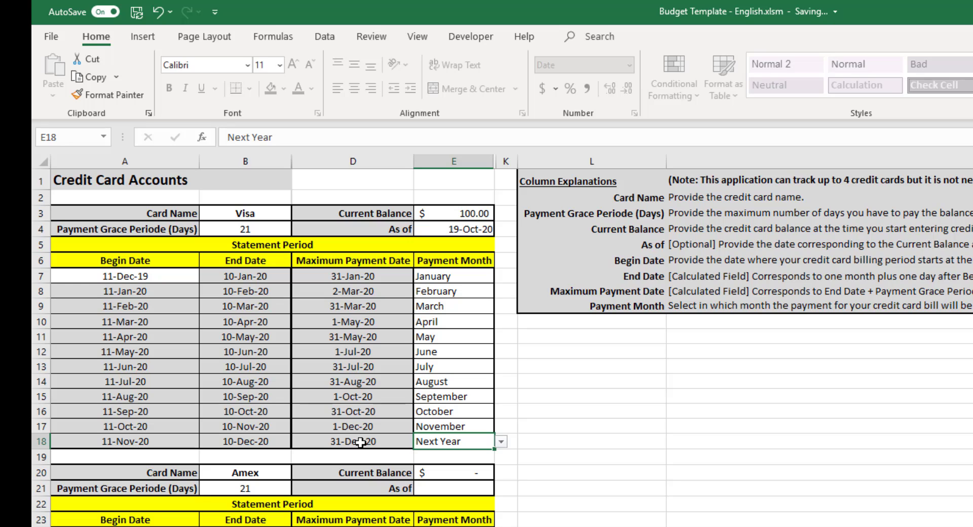
left_click(500, 441)
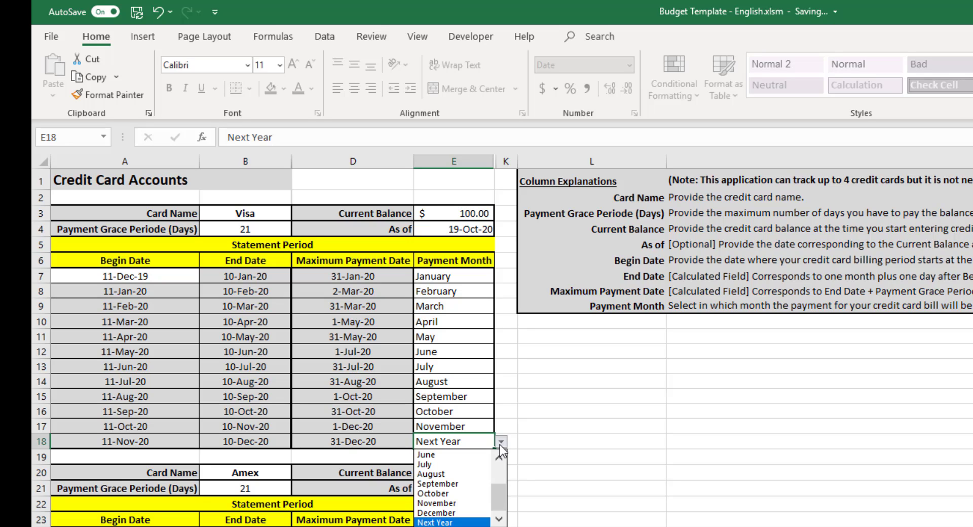
left_click(473, 515)
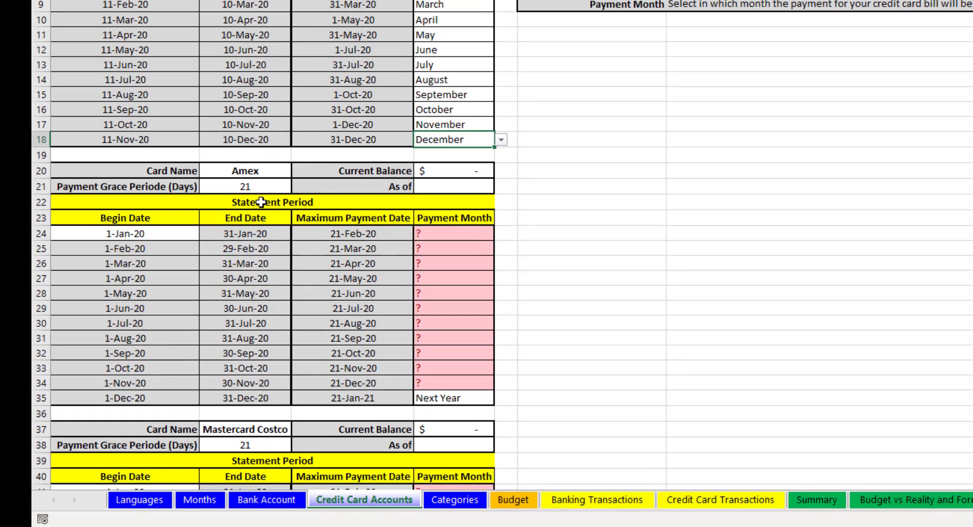
Enter a current balance of 100 for the Amex card with an as-of date of October 19.
scroll(241, 233, "down", 1)
scroll(283, 136, "up", 1)
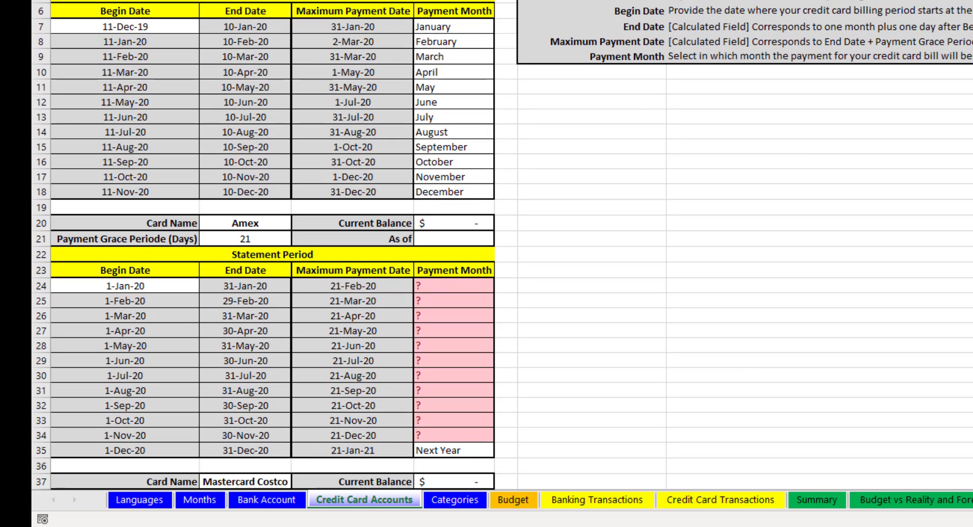
left_click(260, 225)
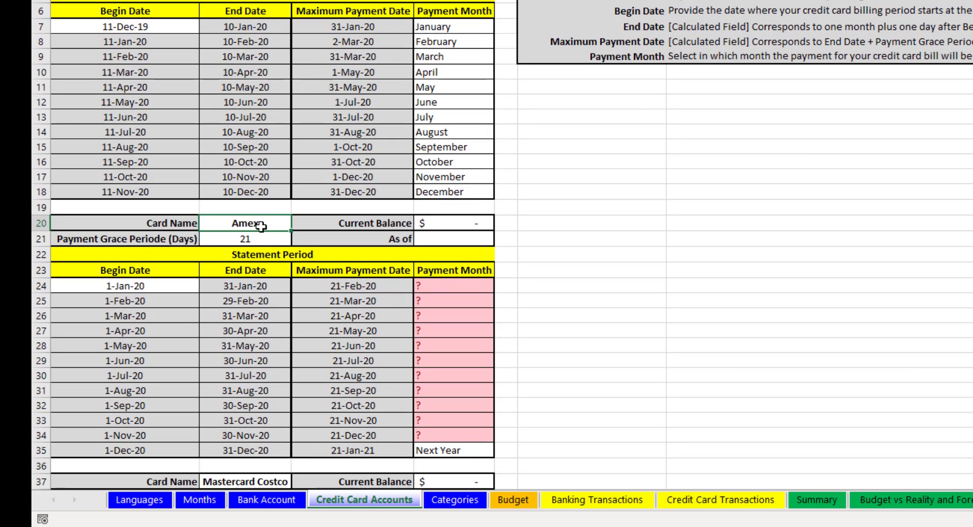
left_click(250, 238)
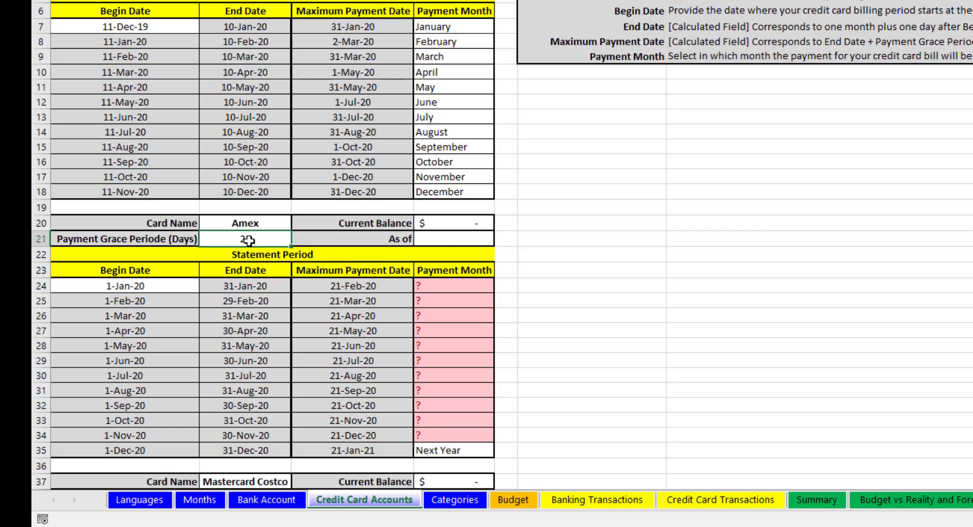
left_click(439, 229)
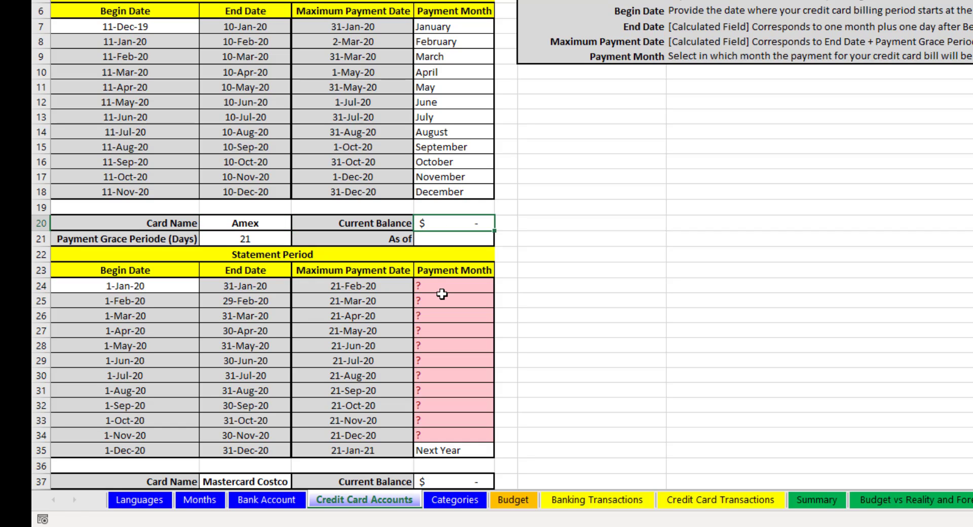
type("100")
key("Return")
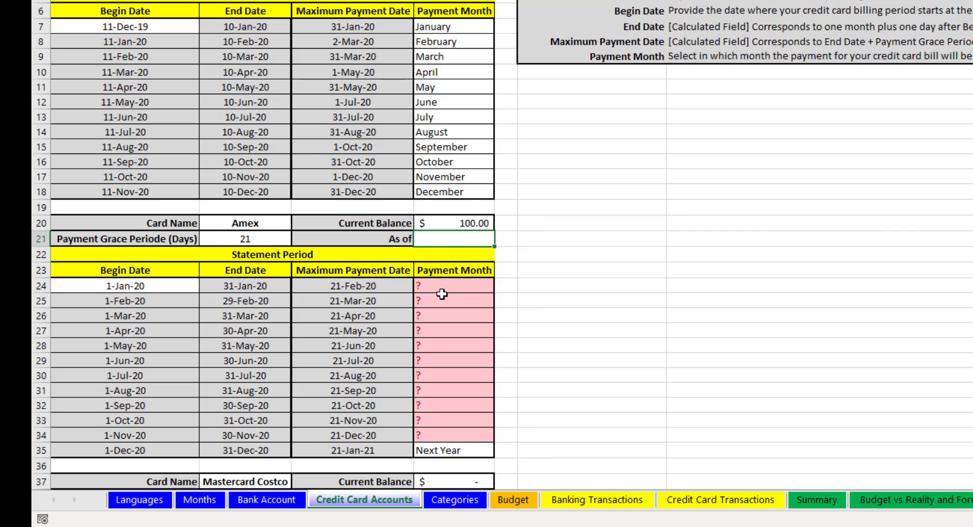
type("oct 19")
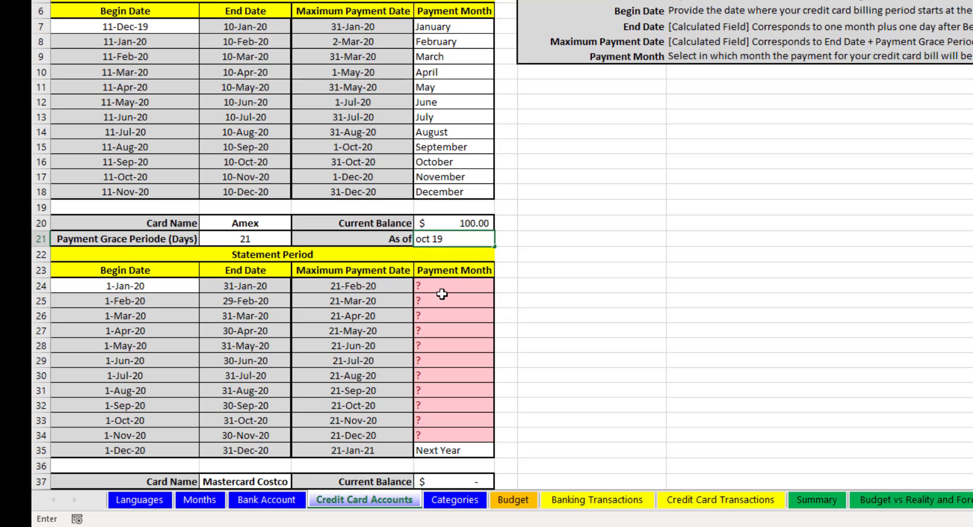
key("Return")
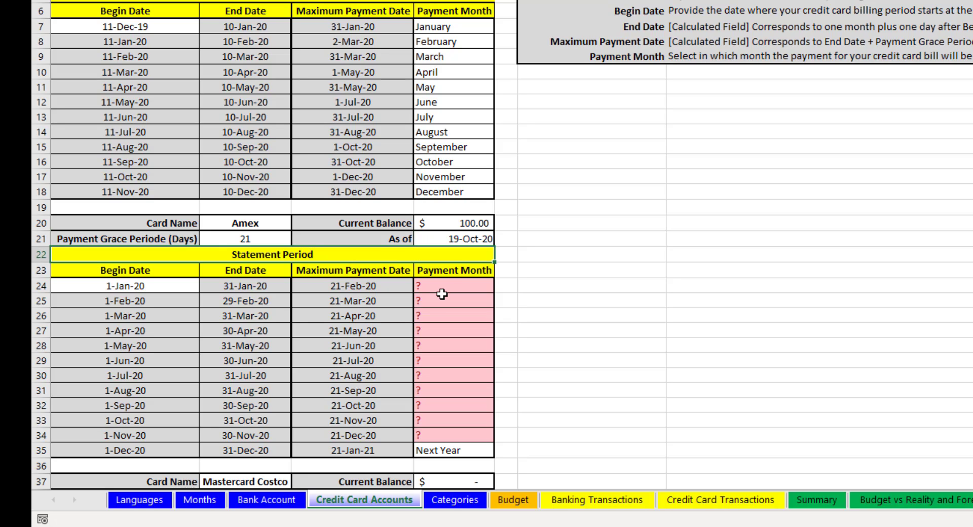
Set the begin date of the first Amex statement period to December 17, 2019.
left_click(108, 286)
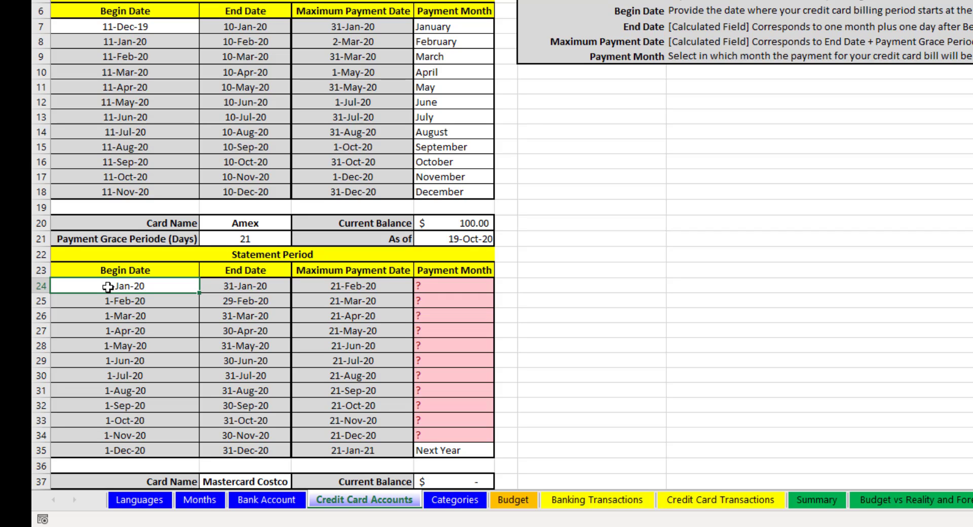
type("Dec 17, ")
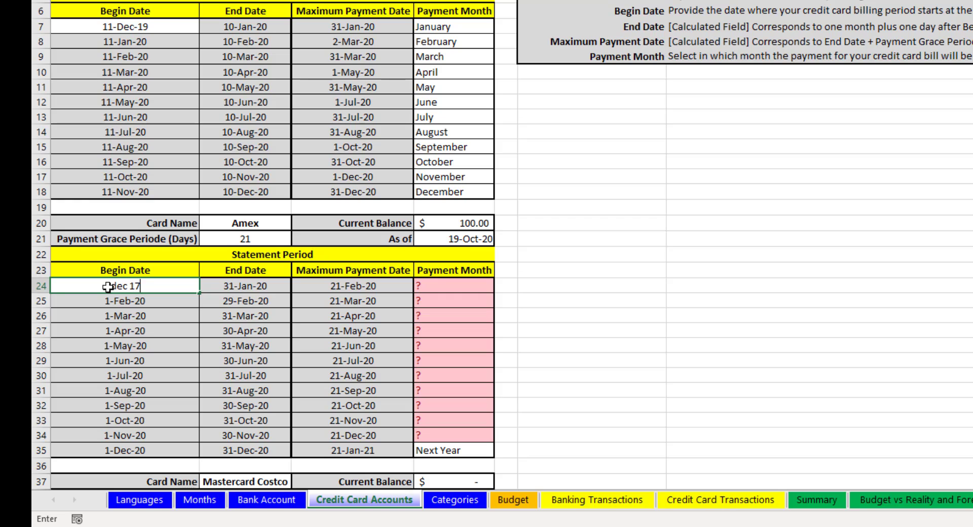
type("2019")
key("Return")
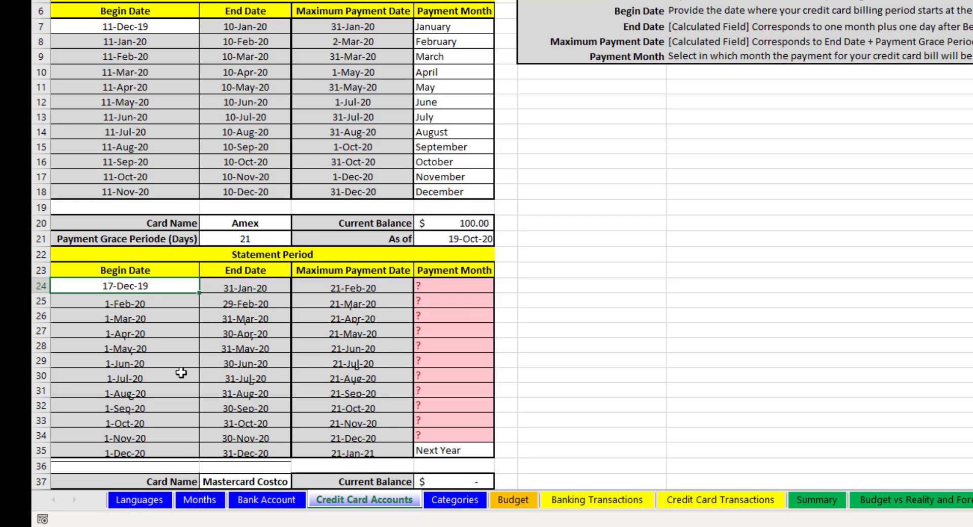
left_click(171, 285)
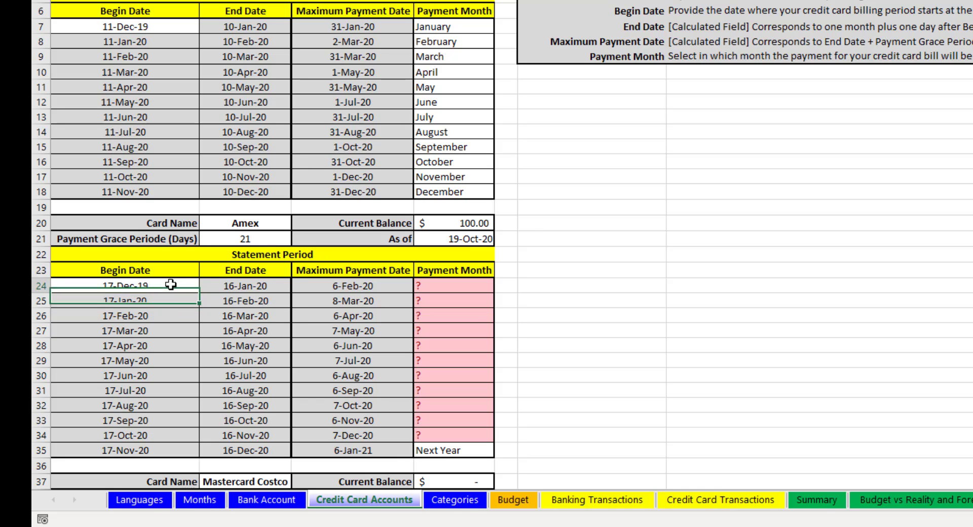
left_click(239, 287)
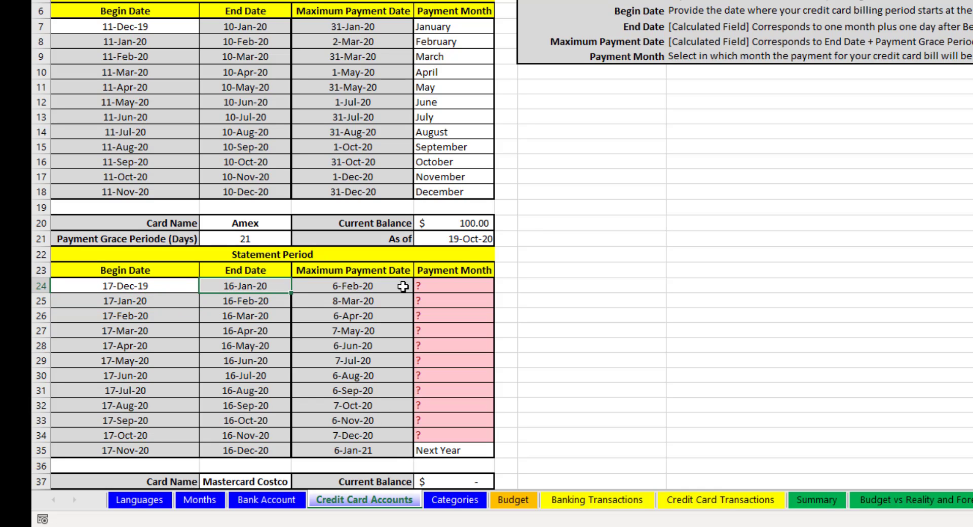
Set the payment months of the Amex periods beginning 17-Dec-19 and 17-Jan-20 to January and February.
left_click(440, 285)
left_click(501, 286)
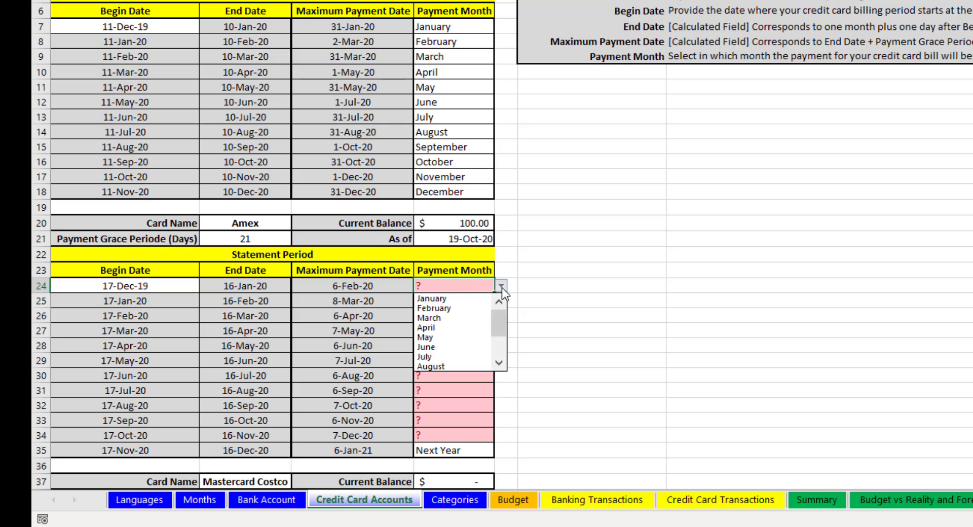
left_click(464, 297)
left_click(462, 306)
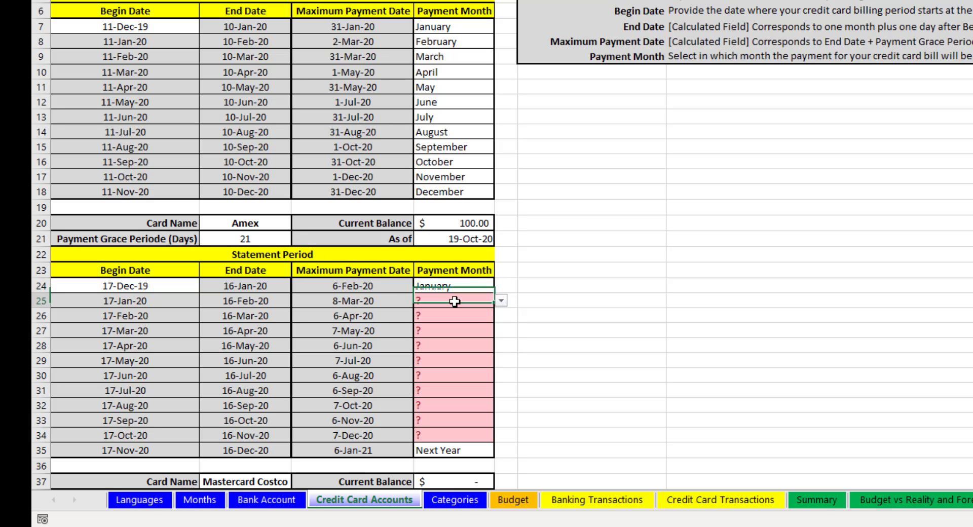
left_click(501, 301)
left_click(481, 323)
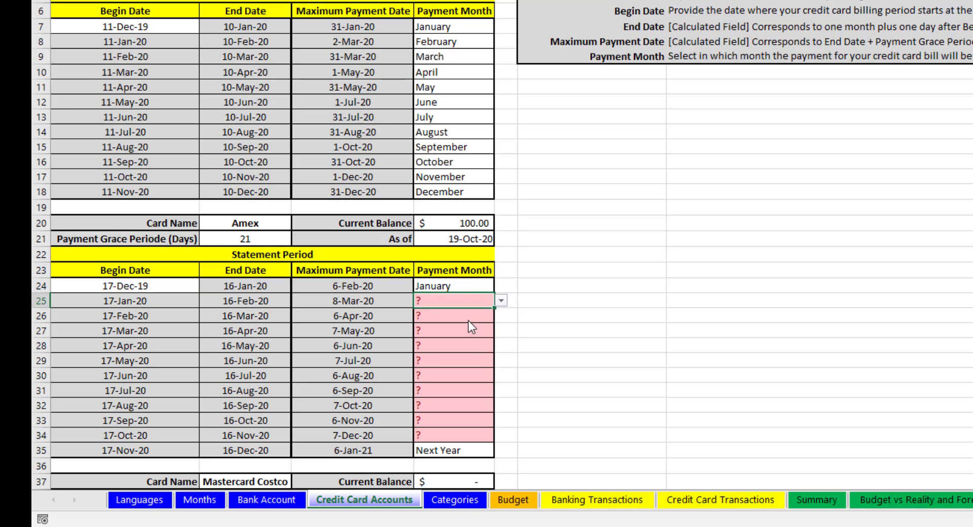
Set the payment months of the Amex periods beginning 17-Feb-20 and 17-Mar-20 to March and April.
left_click(471, 317)
left_click(500, 316)
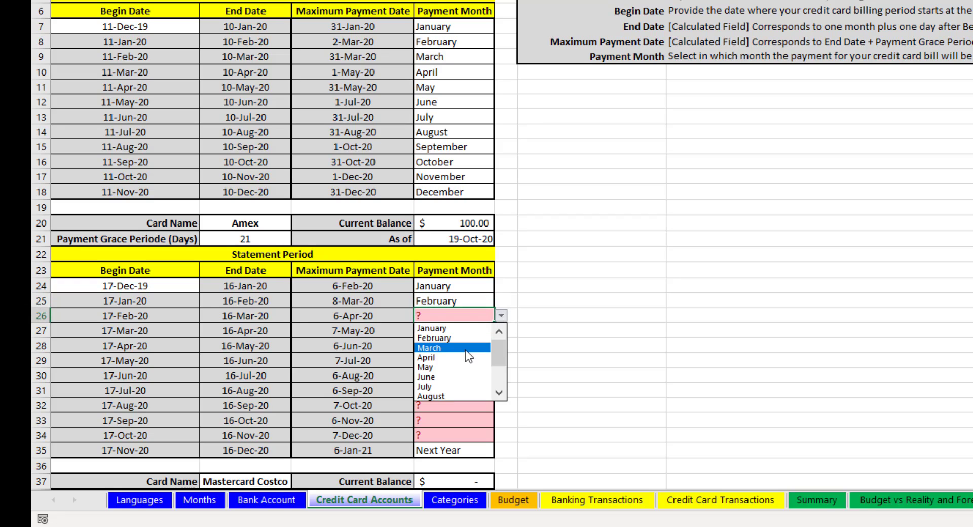
left_click(465, 349)
left_click(463, 331)
left_click(501, 330)
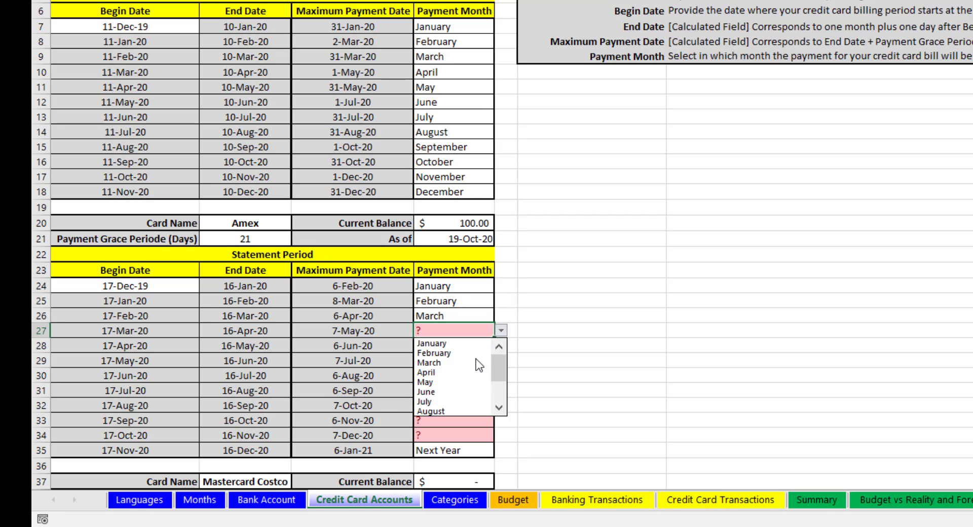
left_click(466, 375)
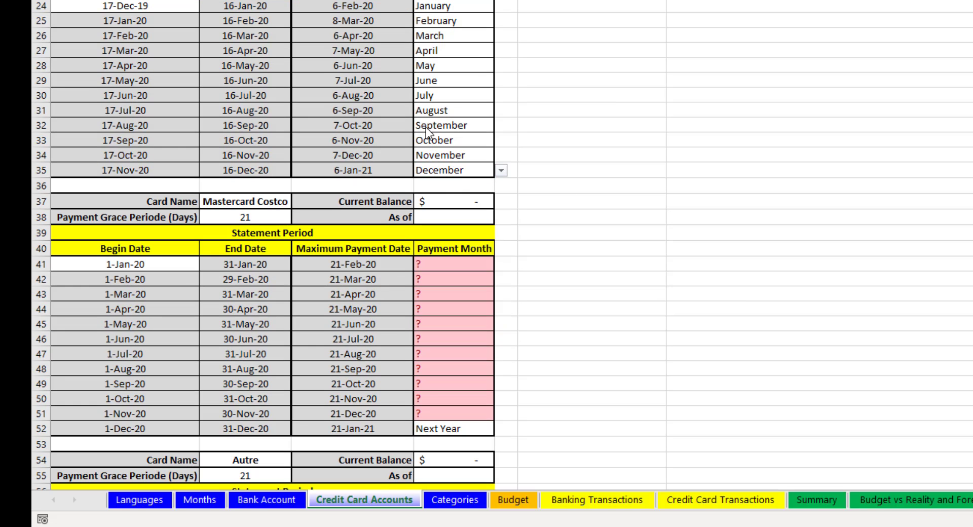
Enter a current balance of 100 for the Mastercard Costco card with an as-of date of October 19.
scroll(445, 165, "up", 2)
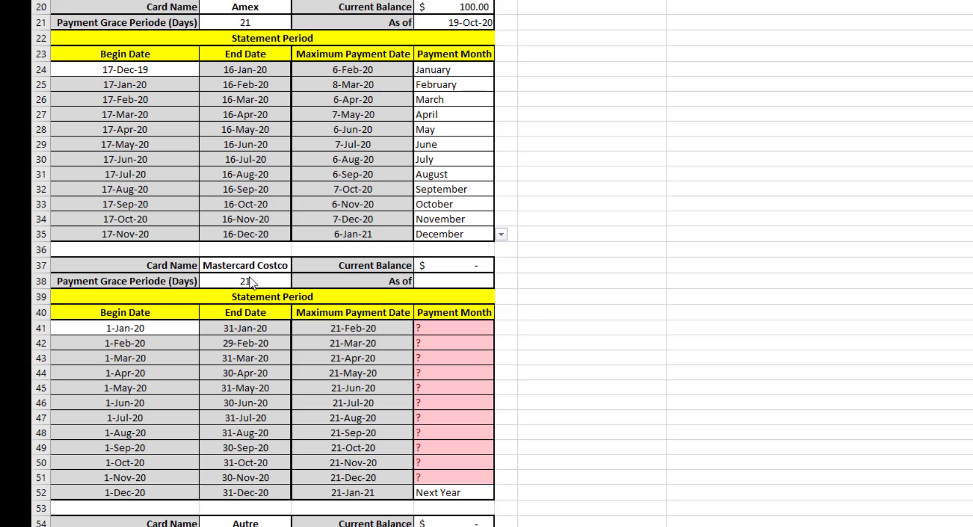
left_click(259, 283)
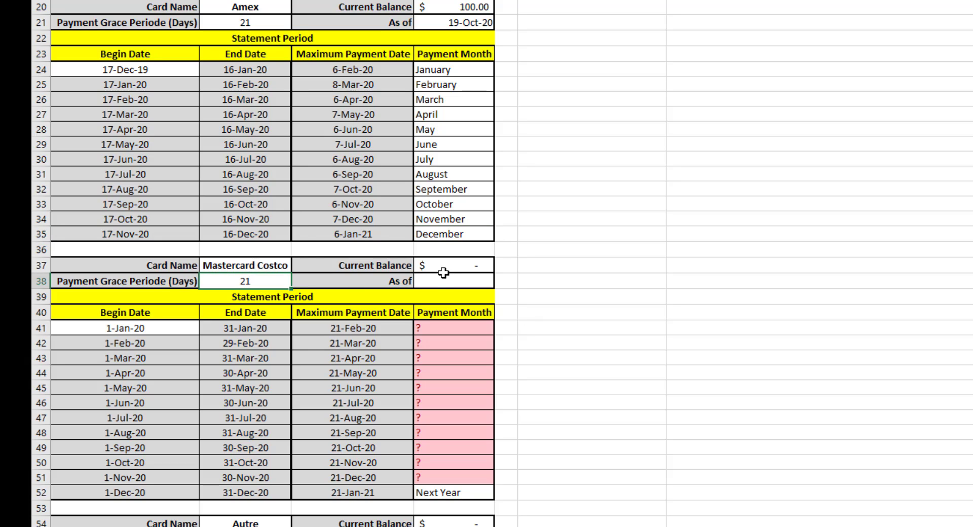
left_click(445, 266)
type("100")
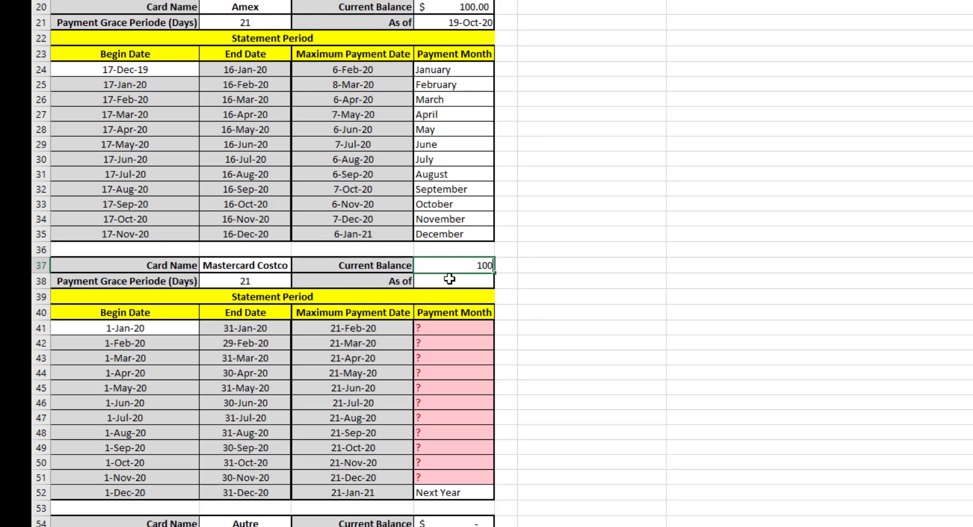
key("Return")
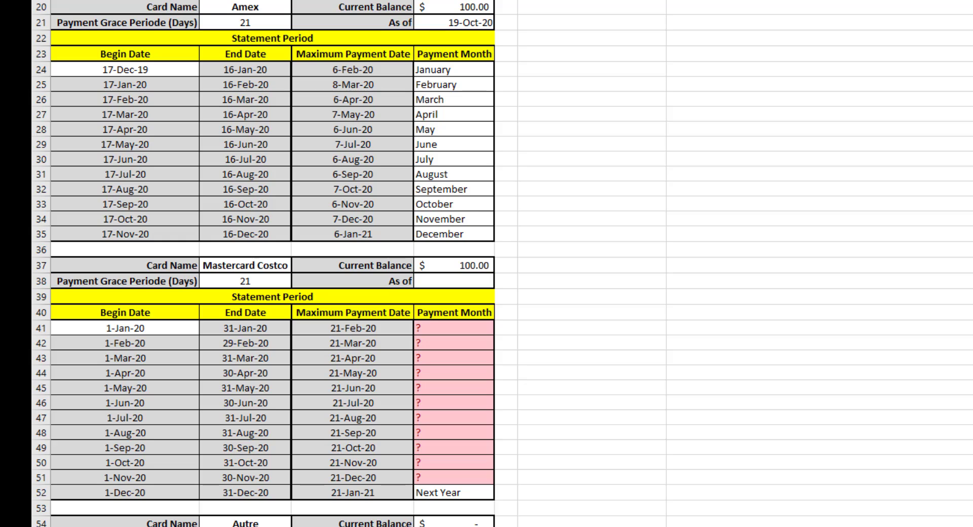
left_click(439, 282)
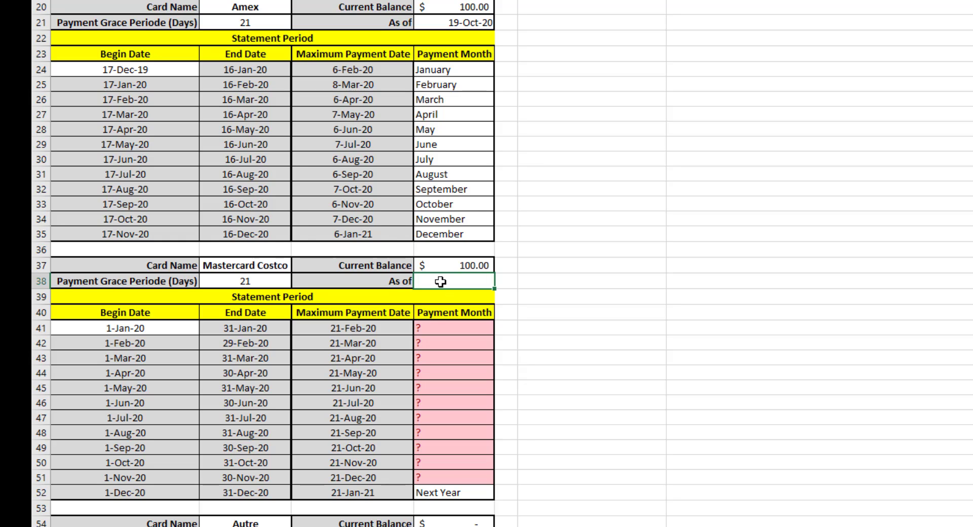
type("oct 19")
key("Return")
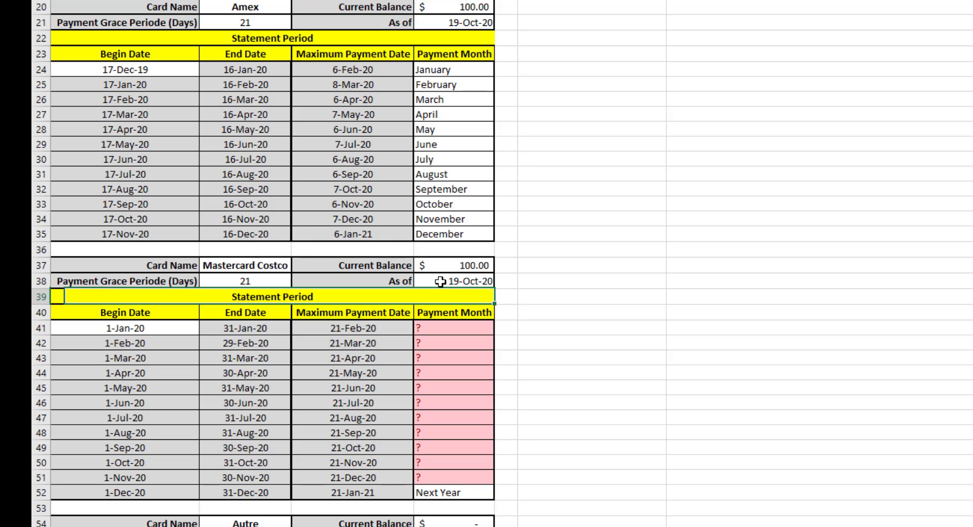
Set the begin date of the first Mastercard Costco statement period to December 25, 2019.
left_click(157, 330)
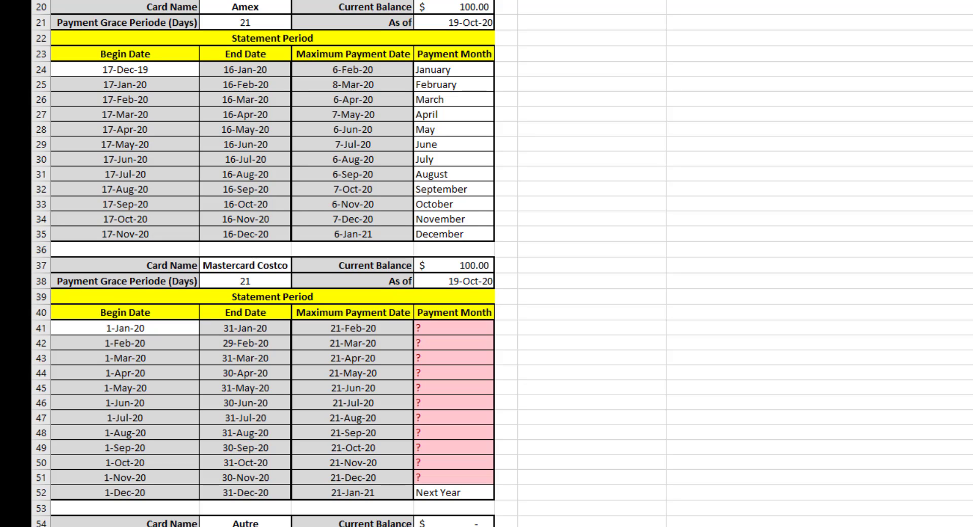
left_click(112, 328)
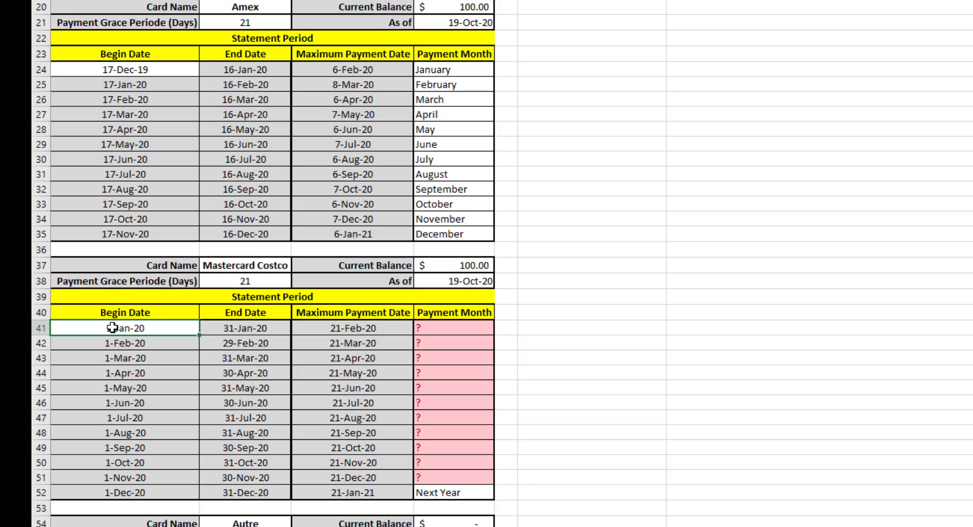
type("Dec 25, 2019")
key("Return")
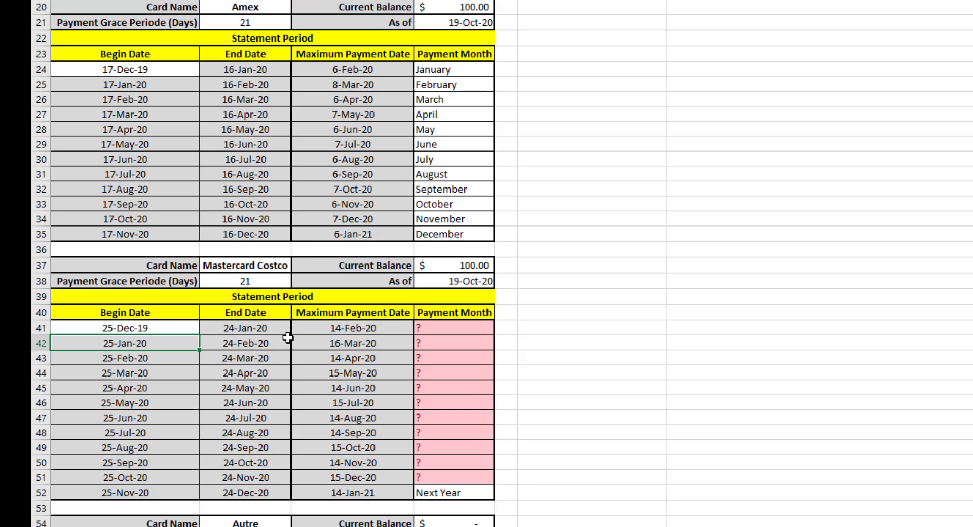
Set the payment months of the Mastercard Costco periods beginning 25-Dec-19 and 25-Jan-20 to January and February.
left_click(436, 329)
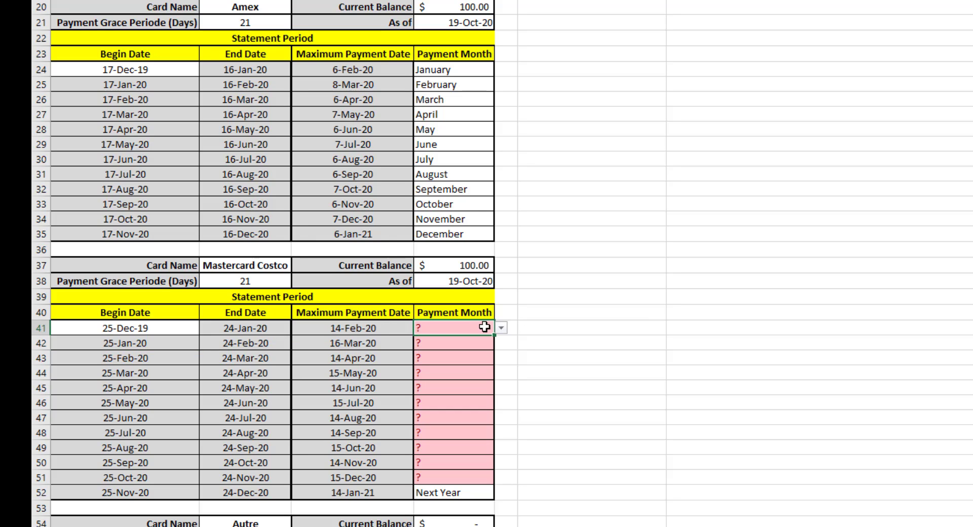
left_click(501, 330)
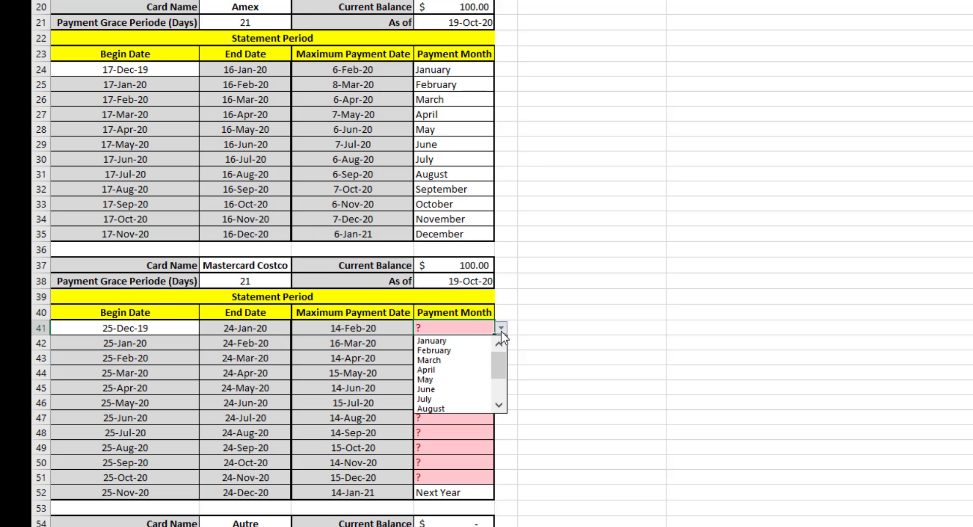
left_click(464, 341)
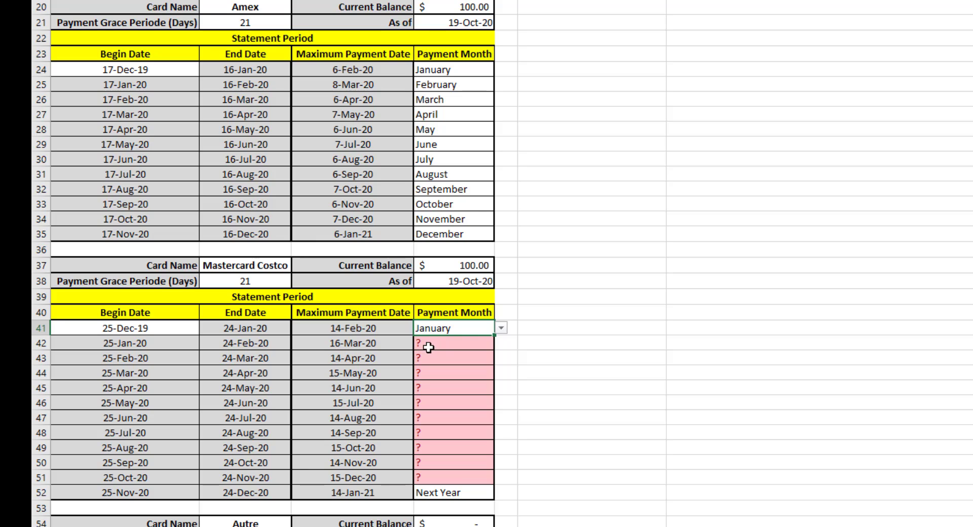
left_click(439, 344)
left_click(501, 344)
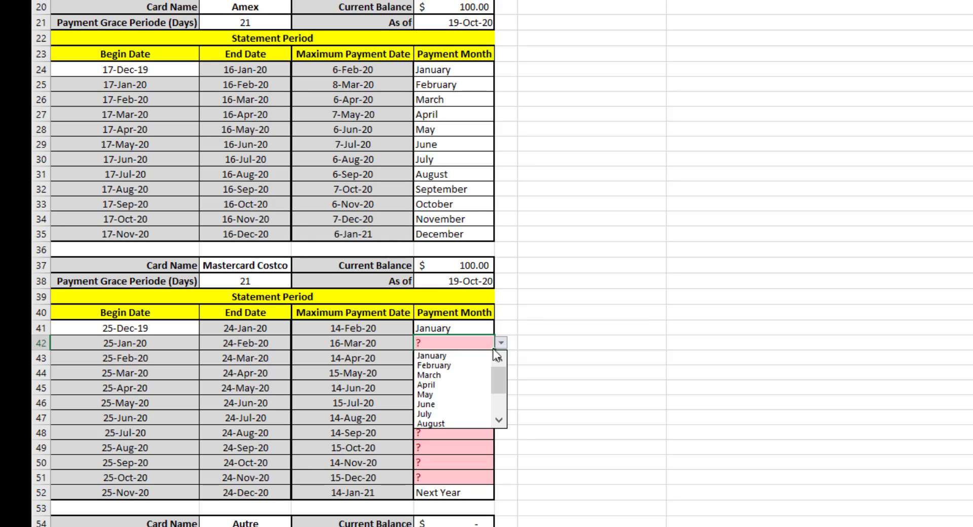
left_click(458, 367)
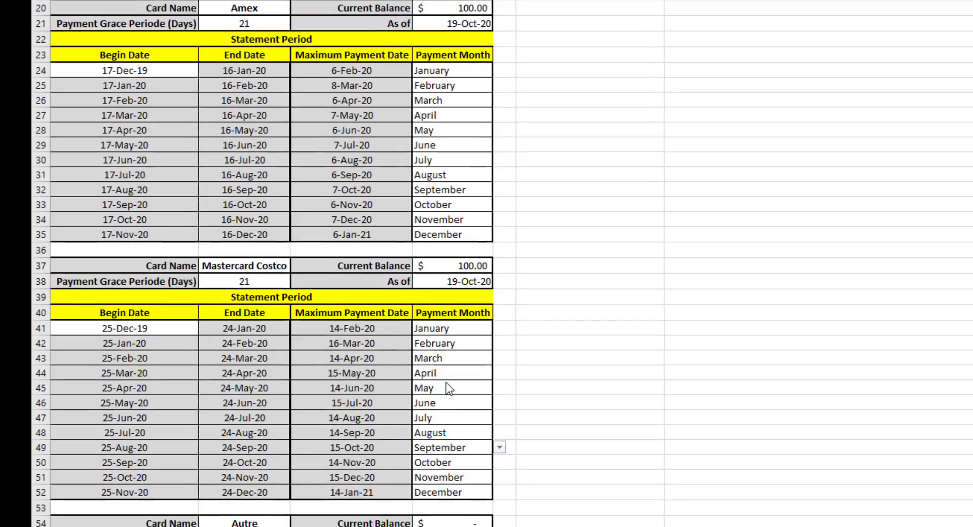
Check the formula behind the first Visa payment month, and set the desired language on the Languages sheet to Français.
scroll(446, 382, "up", 6)
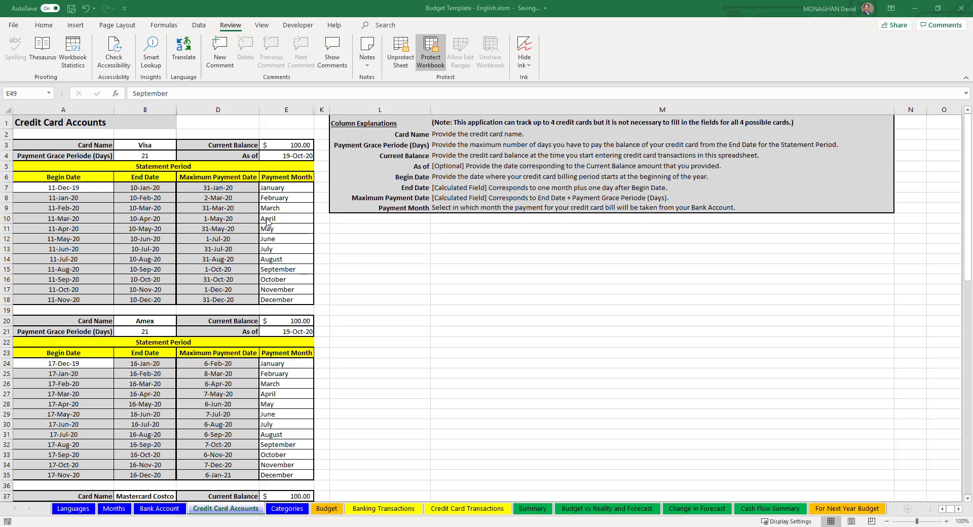
left_click(294, 189)
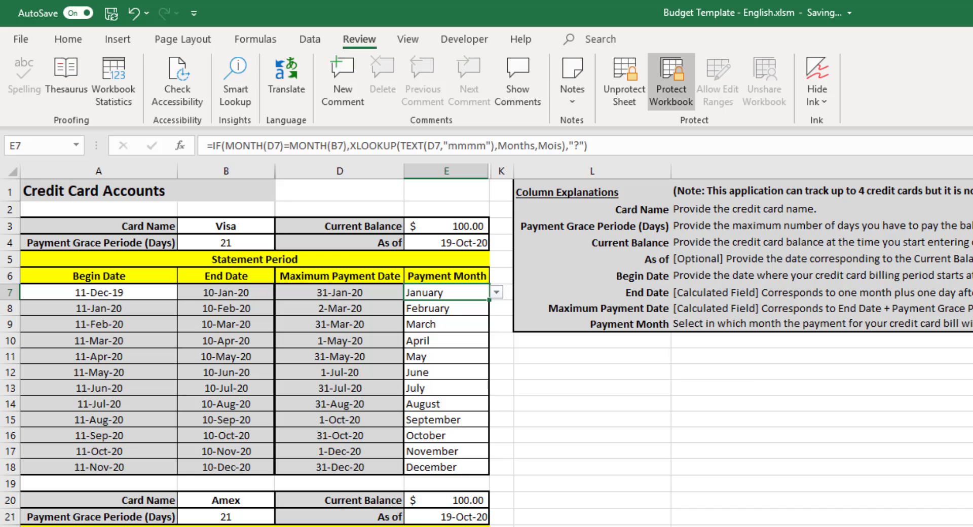
key("ctrl+Page_Up")
key("ctrl+Page_Up")
key("ctrl+Page_Up")
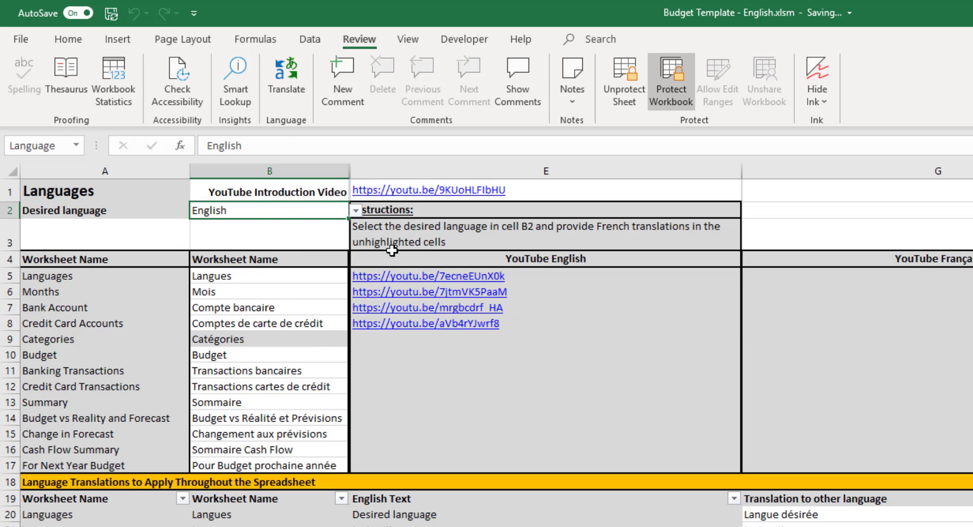
left_click(356, 210)
left_click(313, 235)
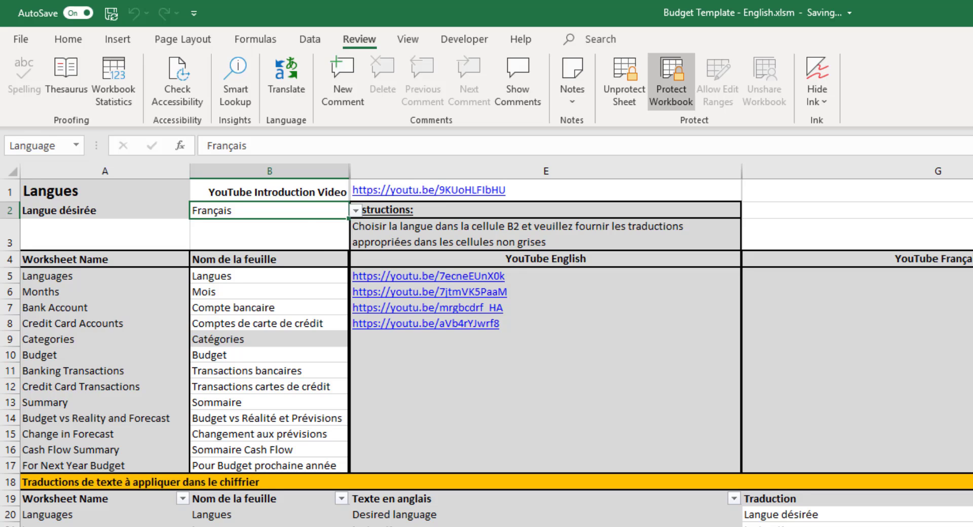
On the Comptes de carte de crédit sheet, set the payment month of the Visa period beginning 11-Jan-20 to Février.
left_click(304, 526)
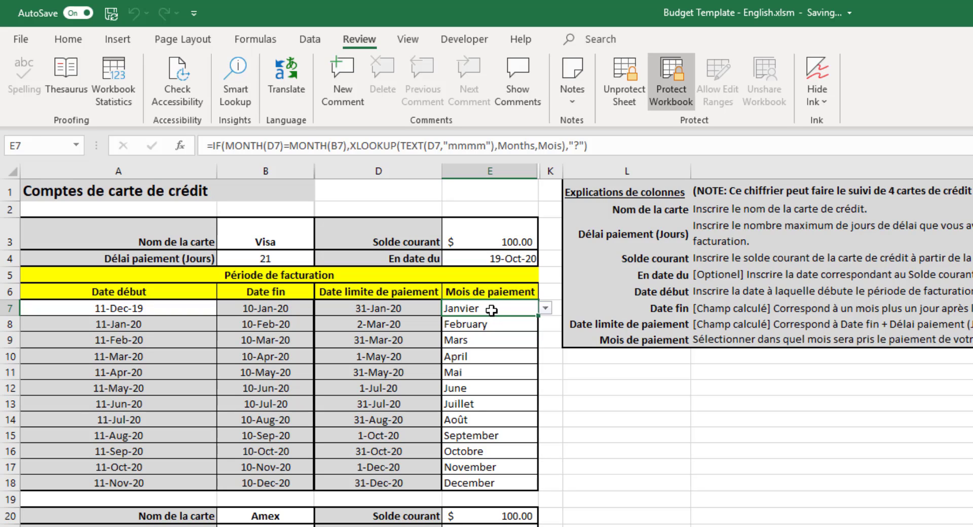
left_click(492, 325)
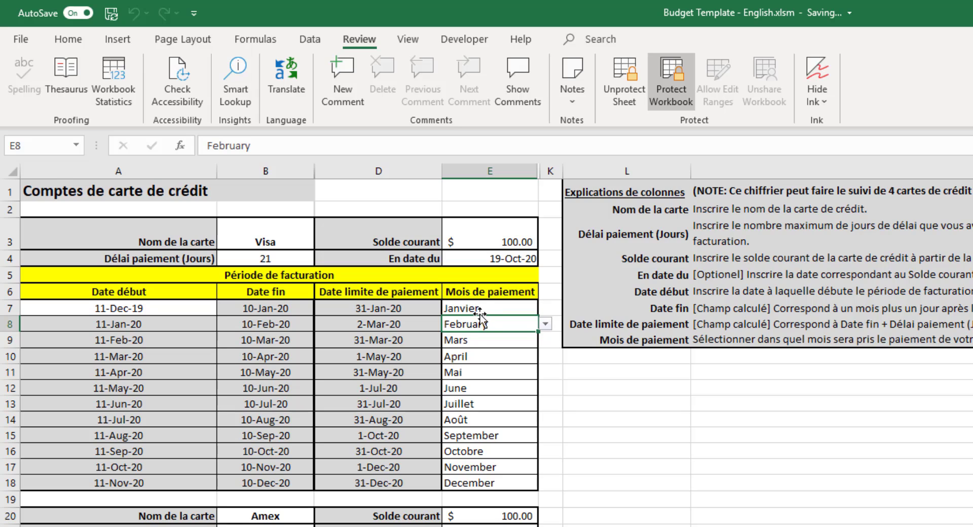
left_click(546, 326)
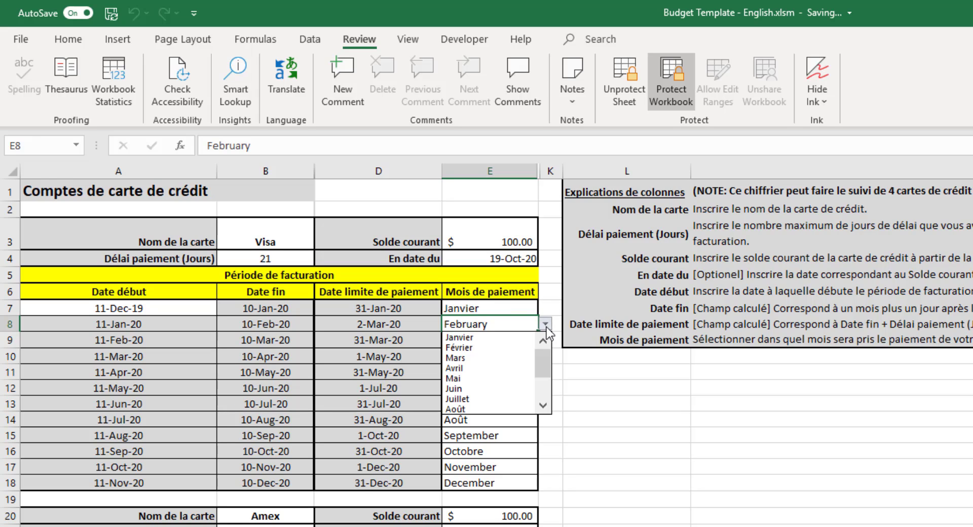
left_click(472, 348)
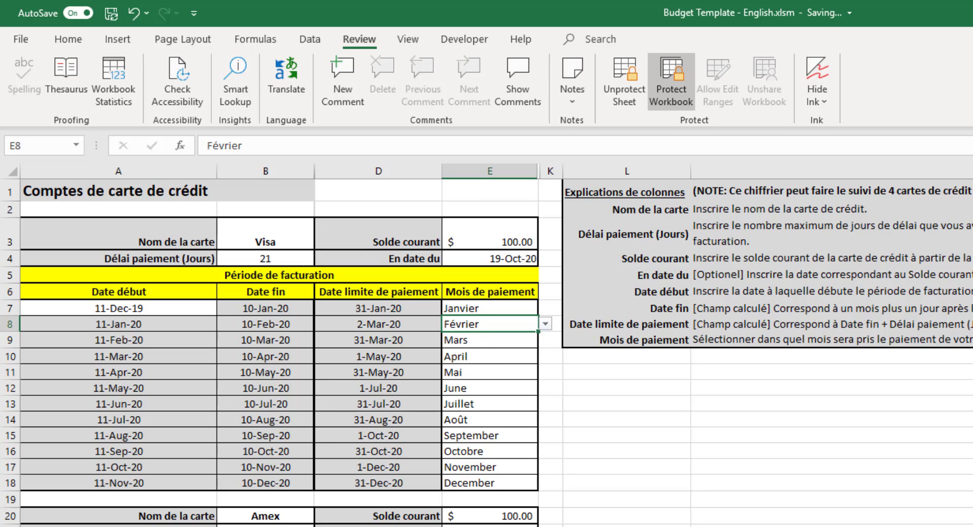
Compare the first transaction's payment month on the Transactions cartes de crédit sheet with the Visa periods on Comptes de carte de crédit.
left_click(283, 526)
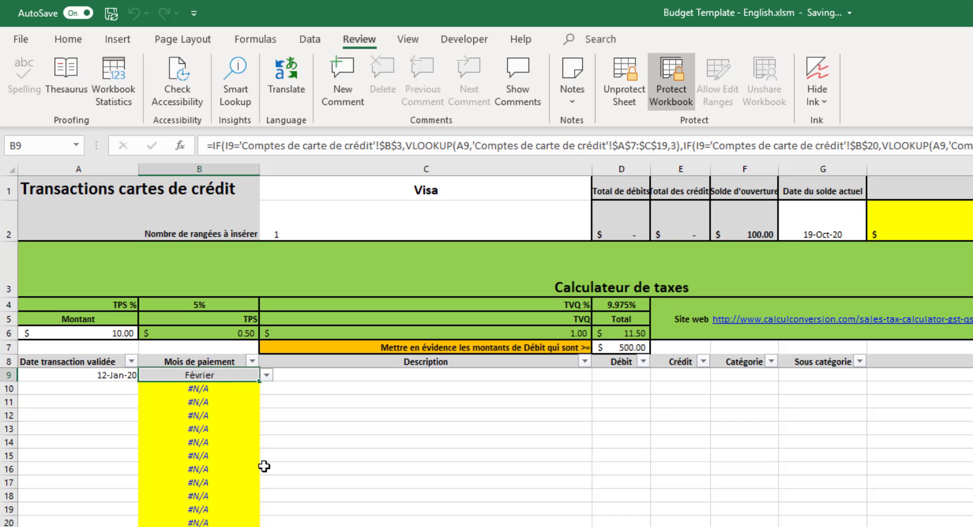
left_click(355, 525)
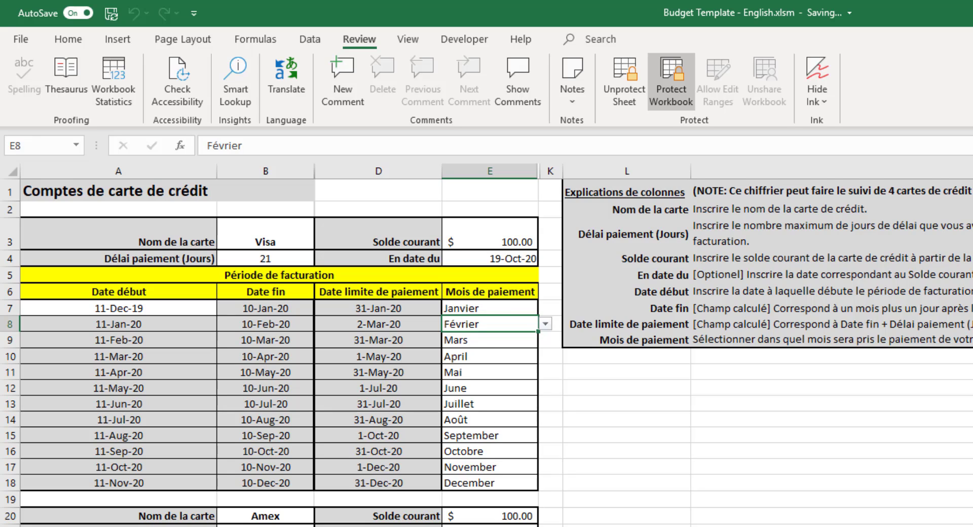
left_click(365, 526)
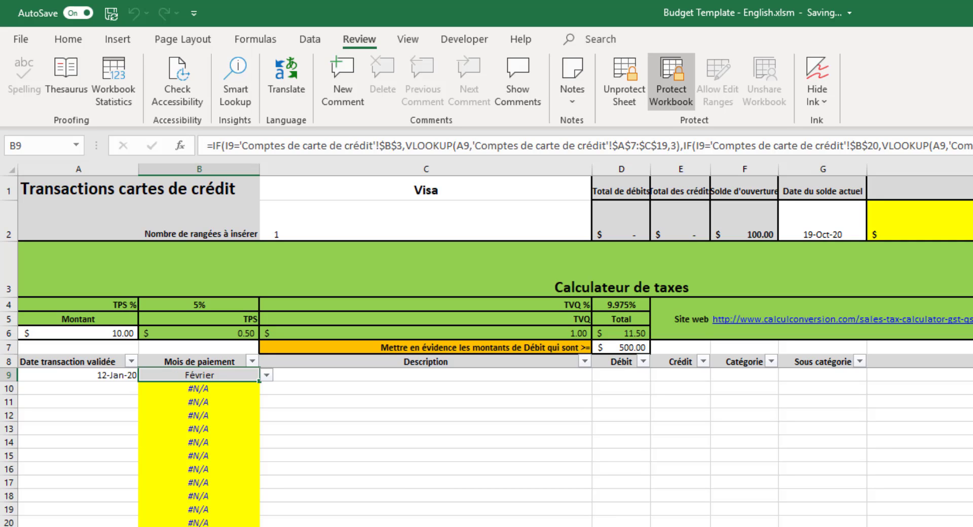
Set the desired language back to English and reselect February as the payment month of the Visa period beginning 11-Jan-20.
key("ctrl+Page_Up")
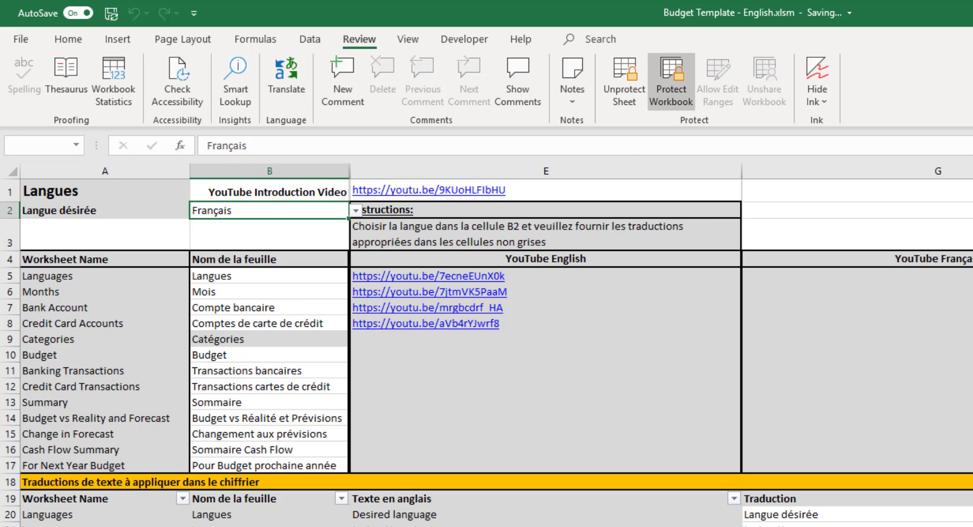
left_click(356, 210)
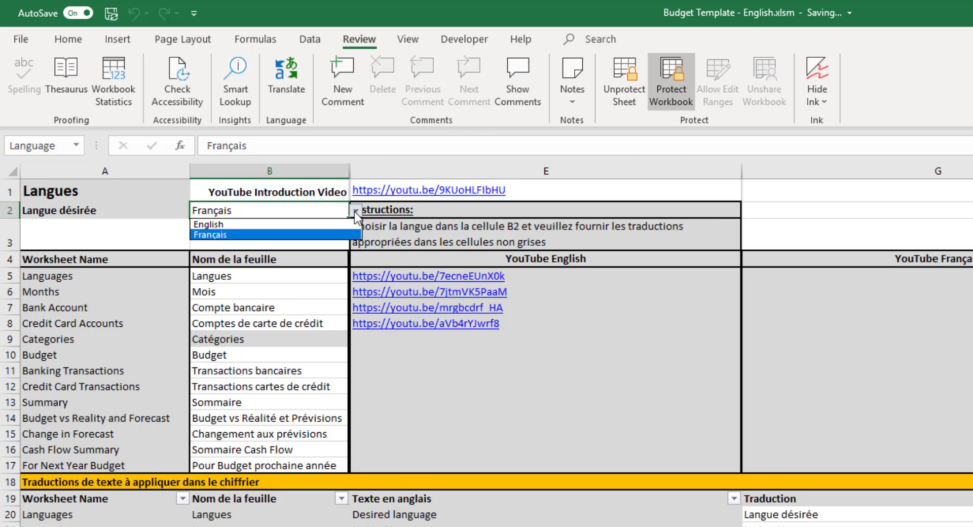
left_click(314, 228)
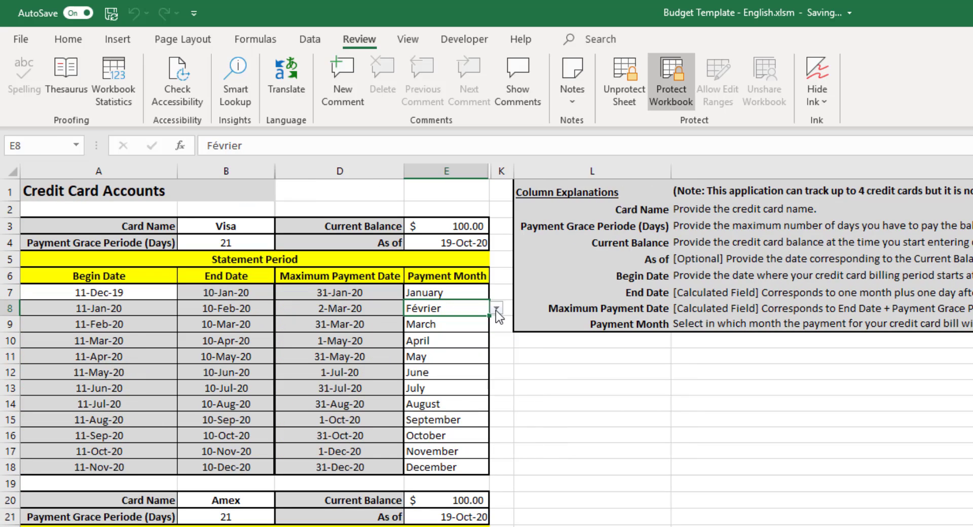
left_click(497, 309)
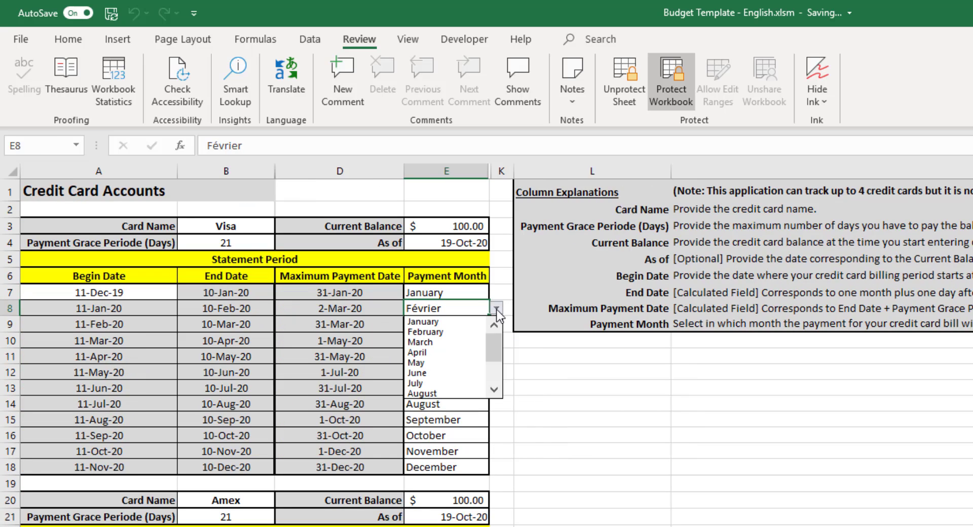
left_click(451, 327)
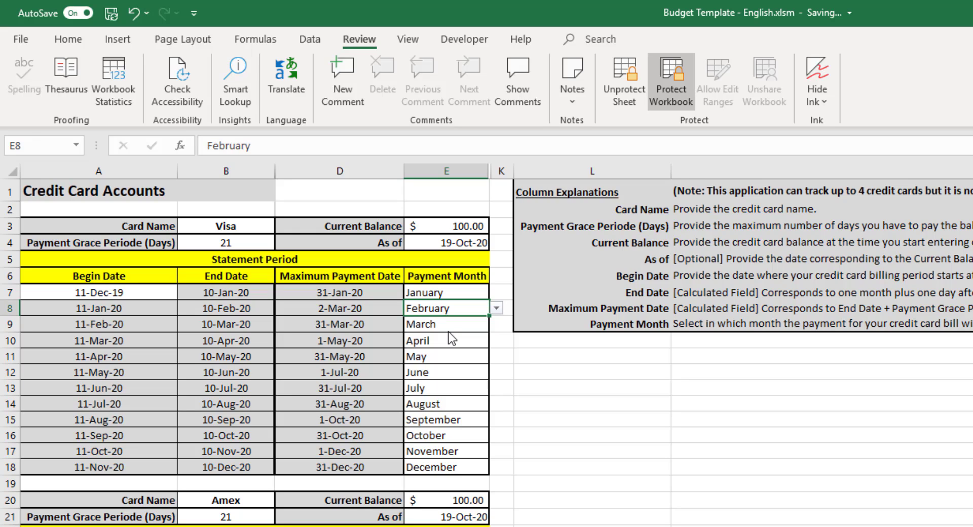